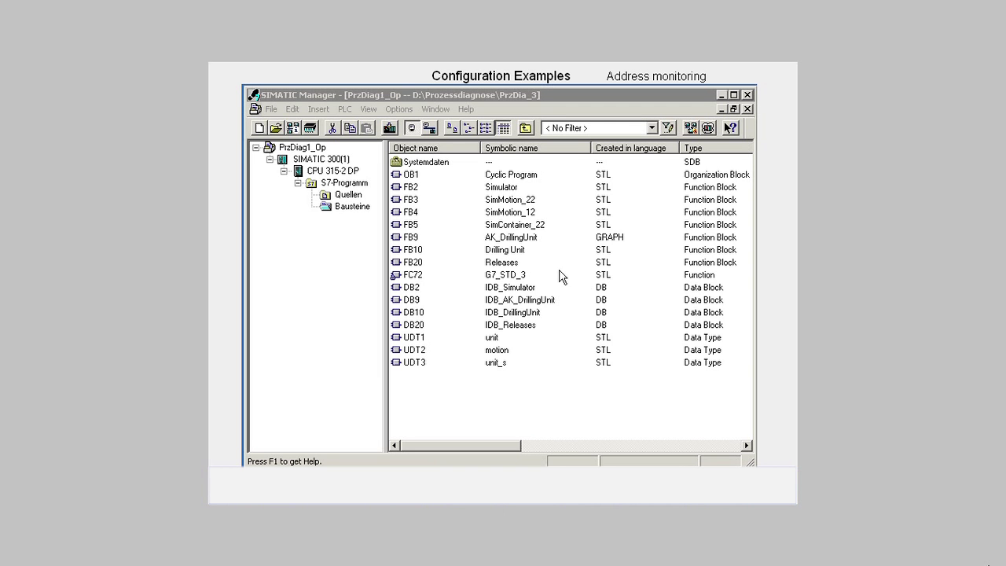
Open FB20 Releases and scroll to Network 4 'Generate release', placing the caret on #Gen_Release.
left_click(525, 262)
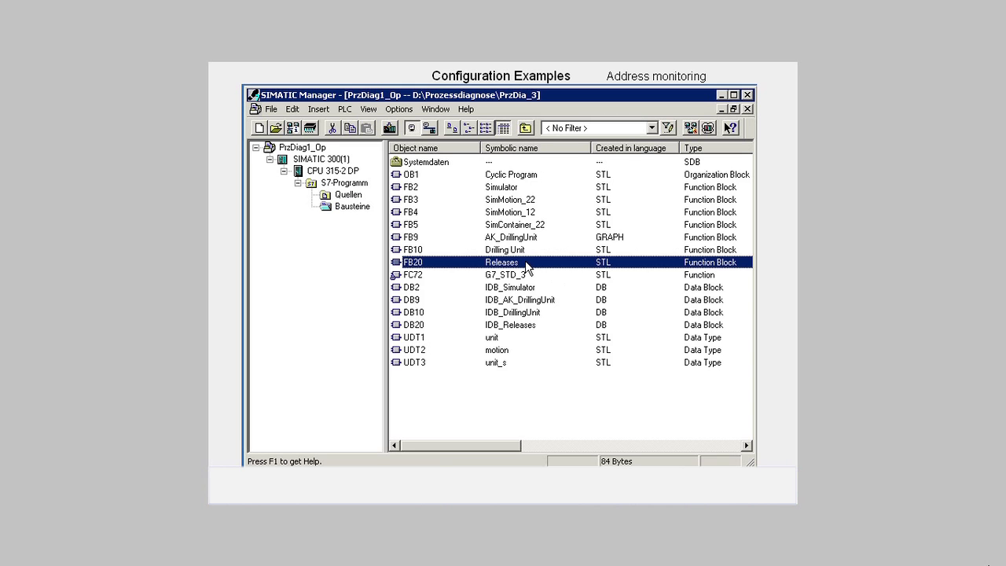
right_click(526, 268)
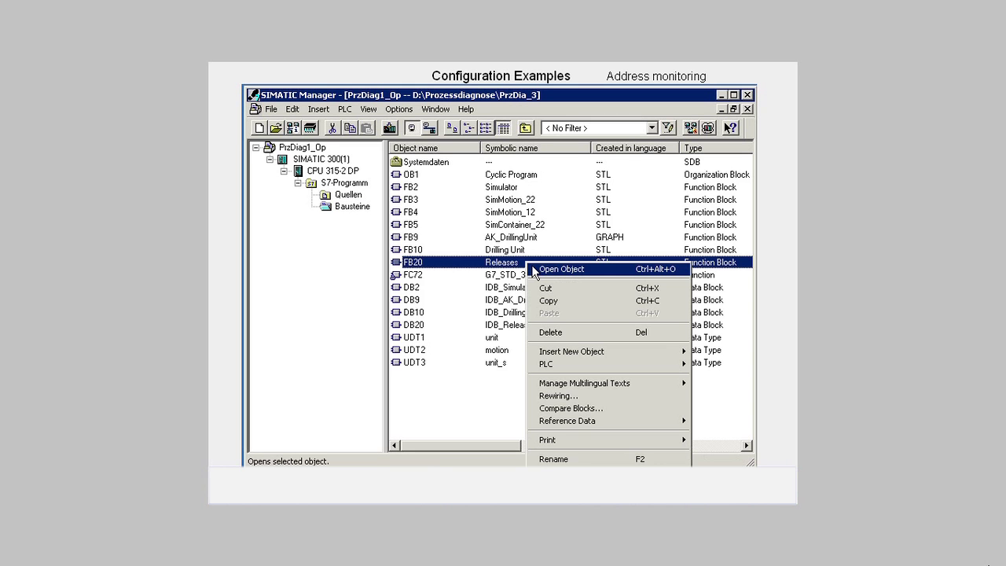
left_click(535, 269)
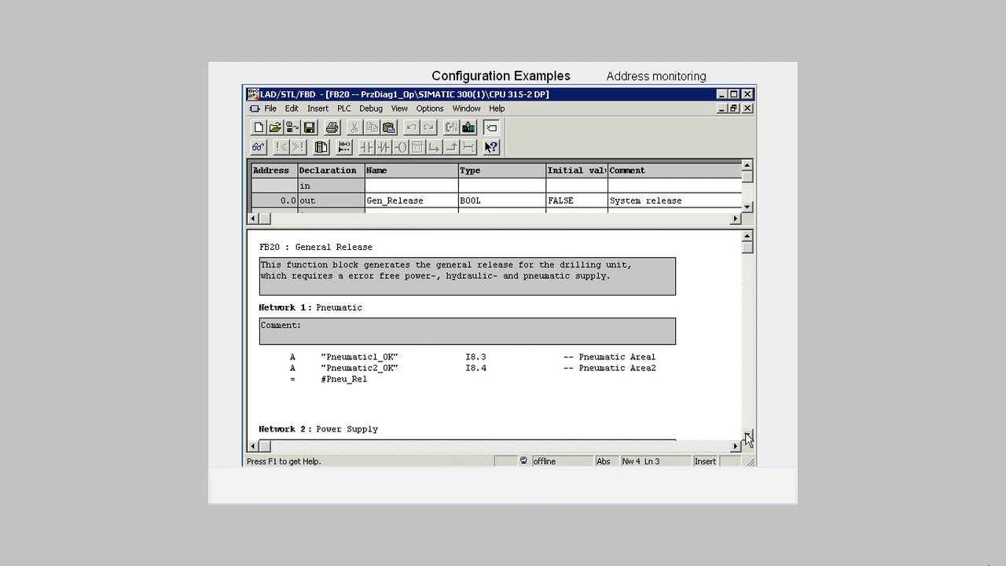
left_click(747, 439)
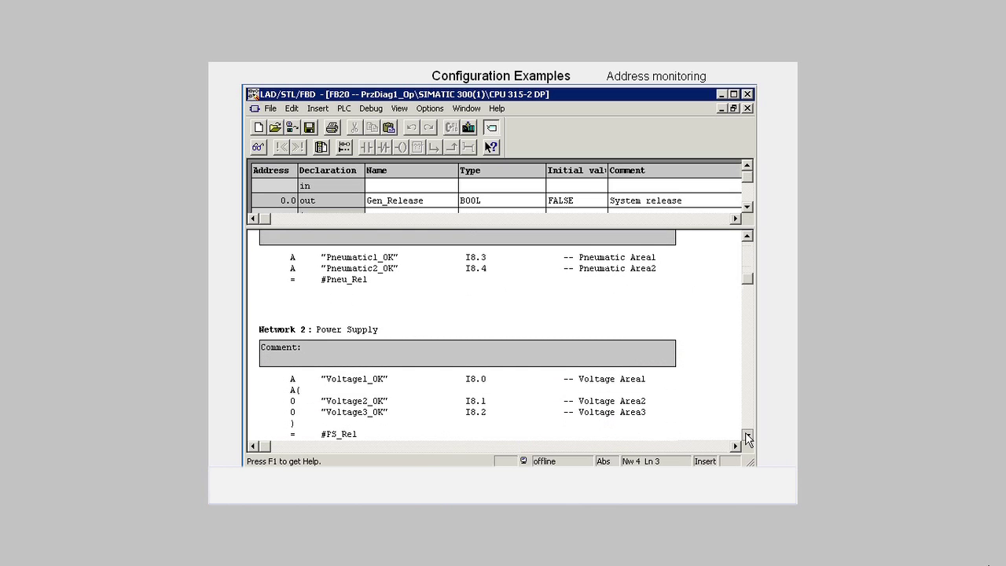
left_click_drag(747, 438, 747, 439)
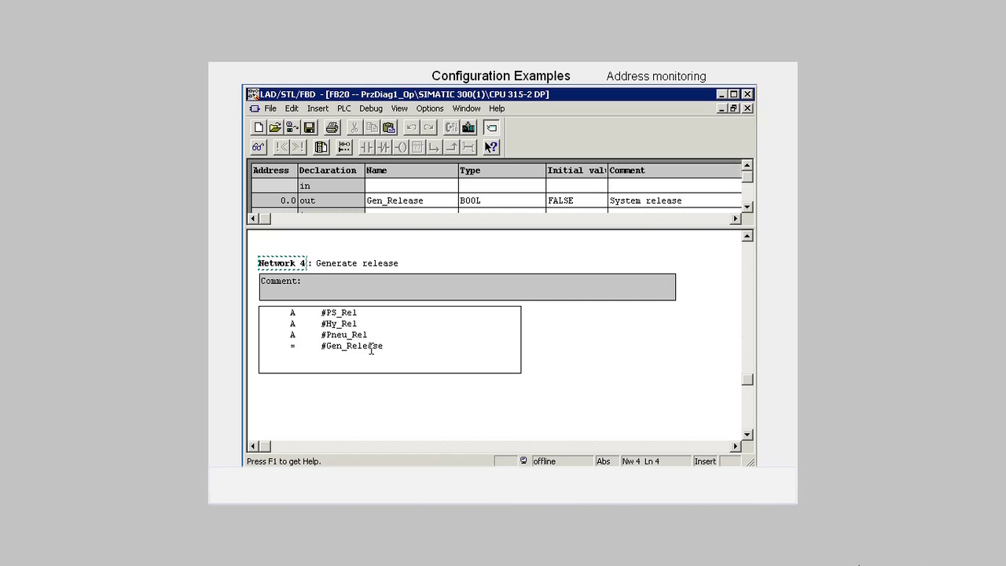
left_click(369, 347)
right_click(371, 347)
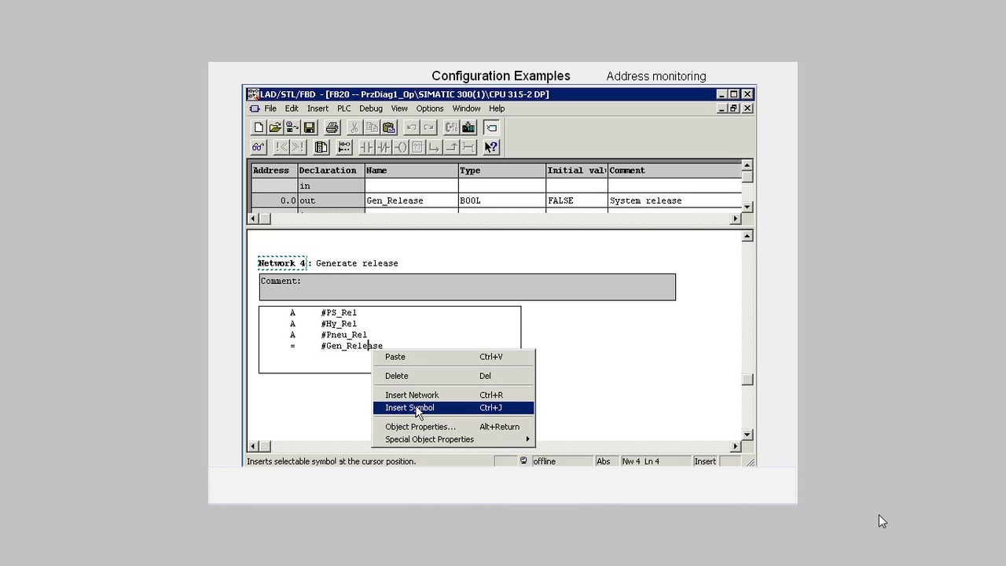
mouse_move(429, 442)
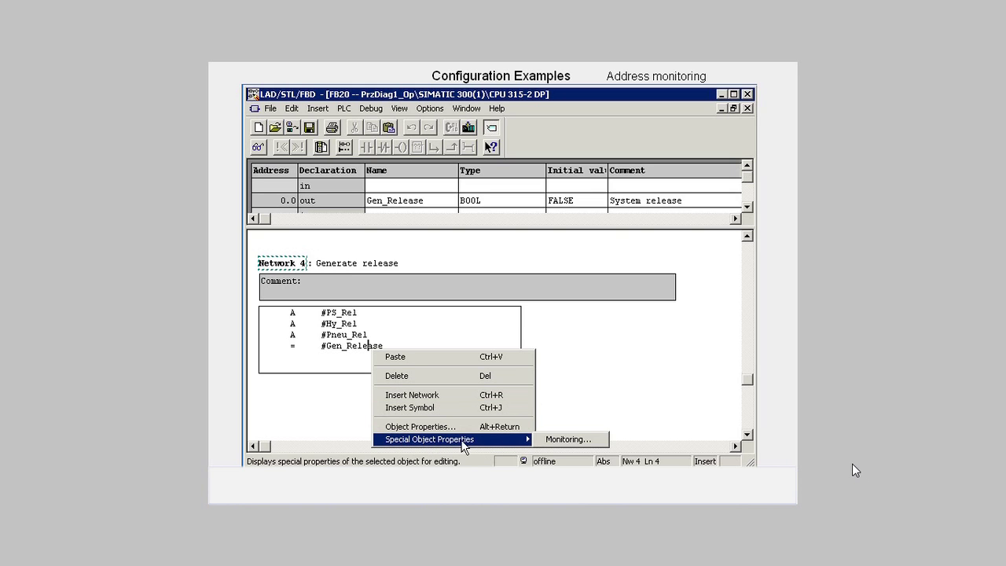
left_click(566, 440)
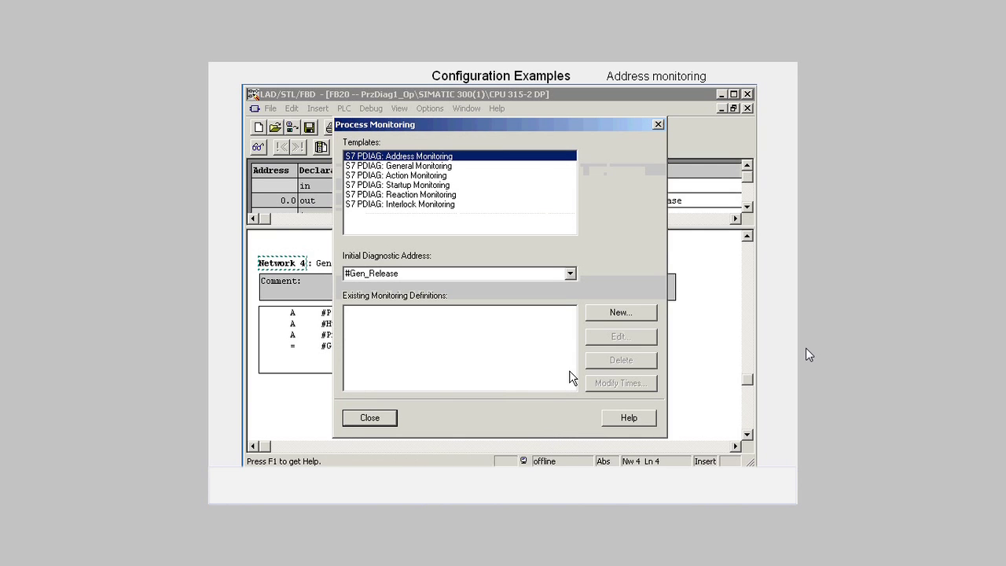
left_click(592, 318)
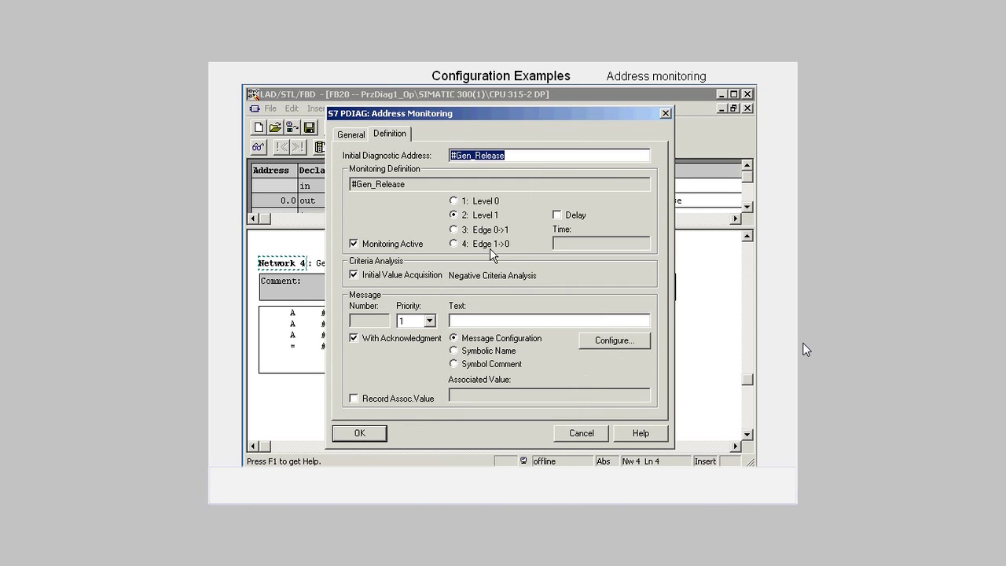
left_click(459, 244)
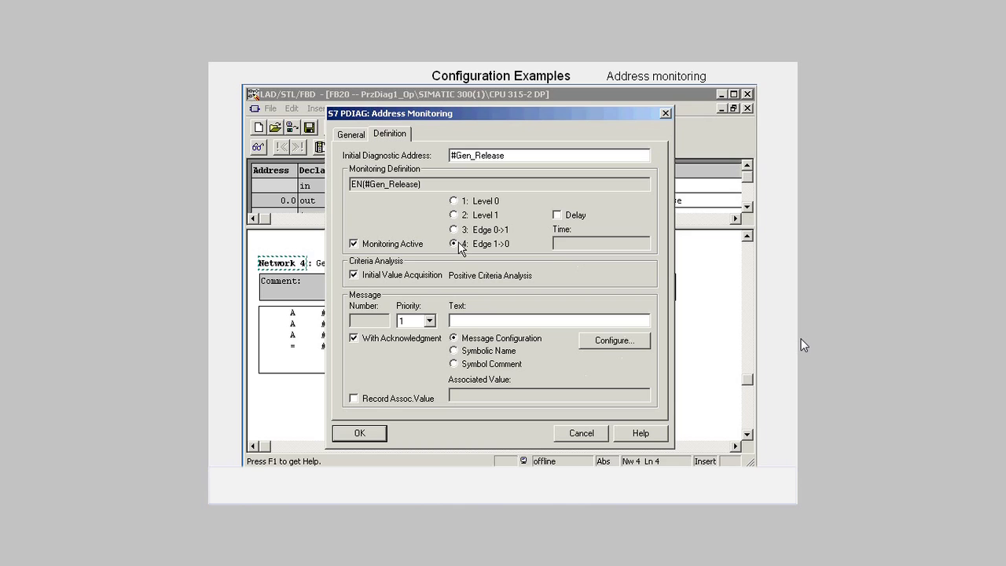
left_click(557, 216)
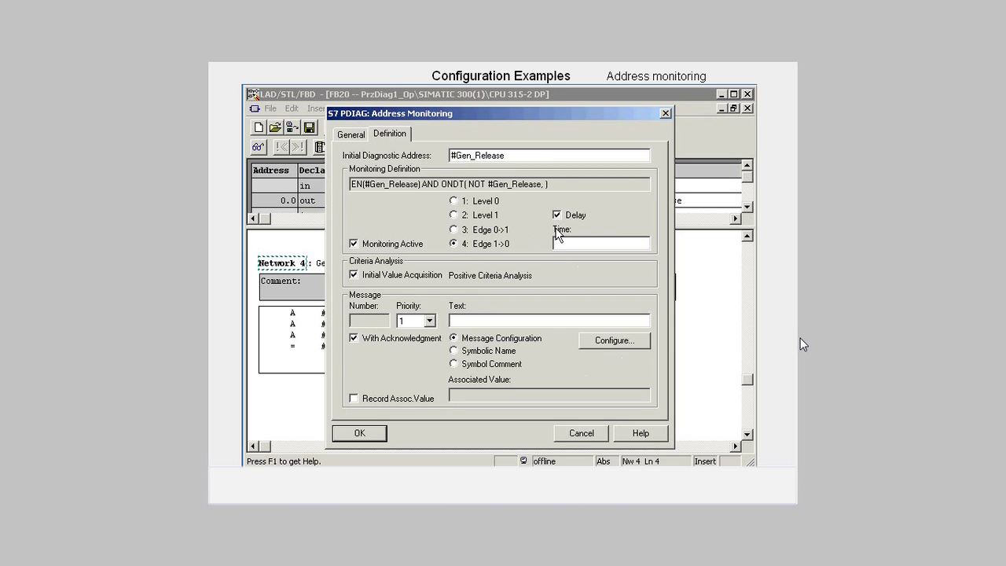
left_click(558, 243)
type("T#1s")
left_click(456, 320)
type("Release disturbed in unit $$ur$$ : @ErrOpAll@")
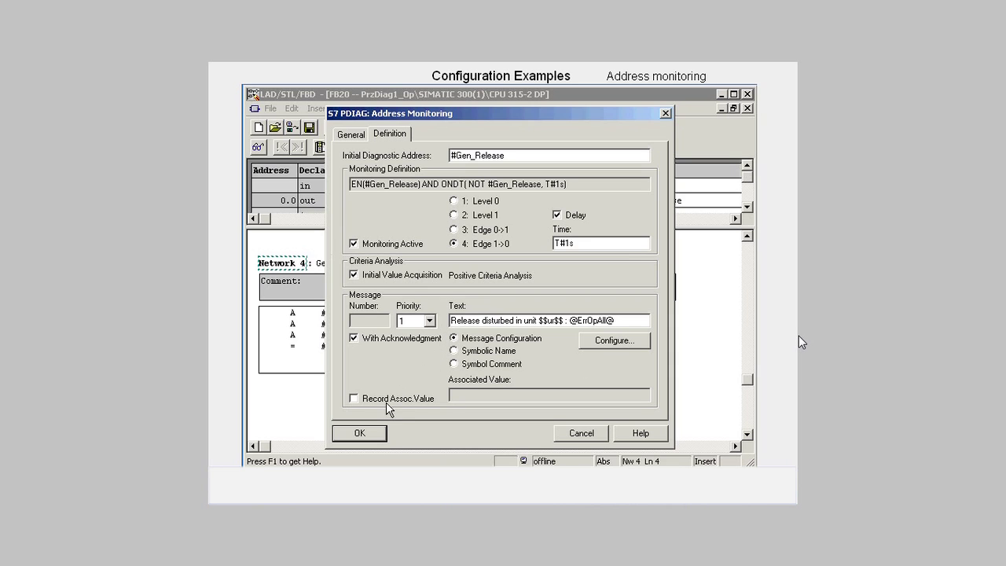
left_click(357, 434)
Confirm the #Gen_Release monitoring, save FB20 and close the block editor.
left_click(358, 434)
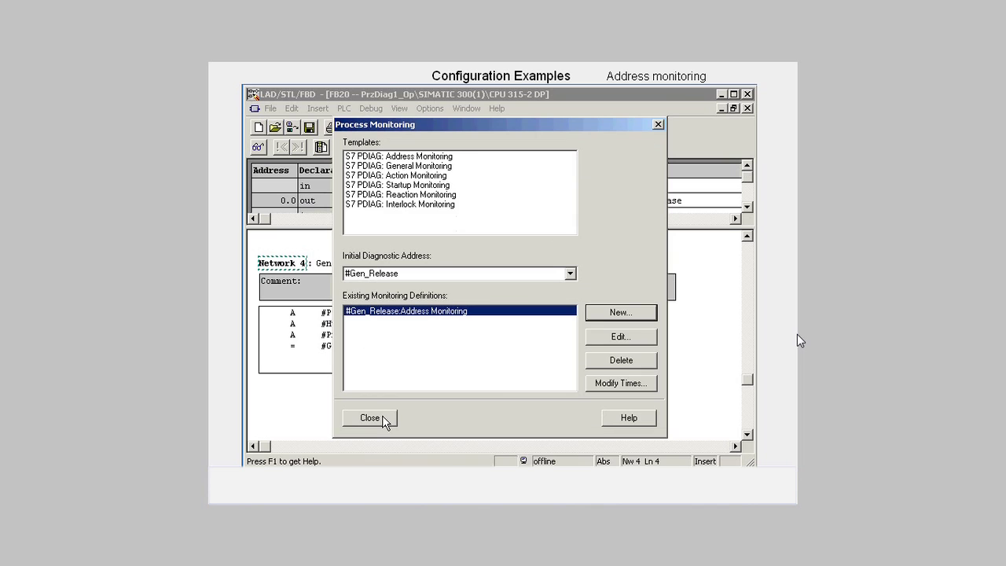
left_click(383, 420)
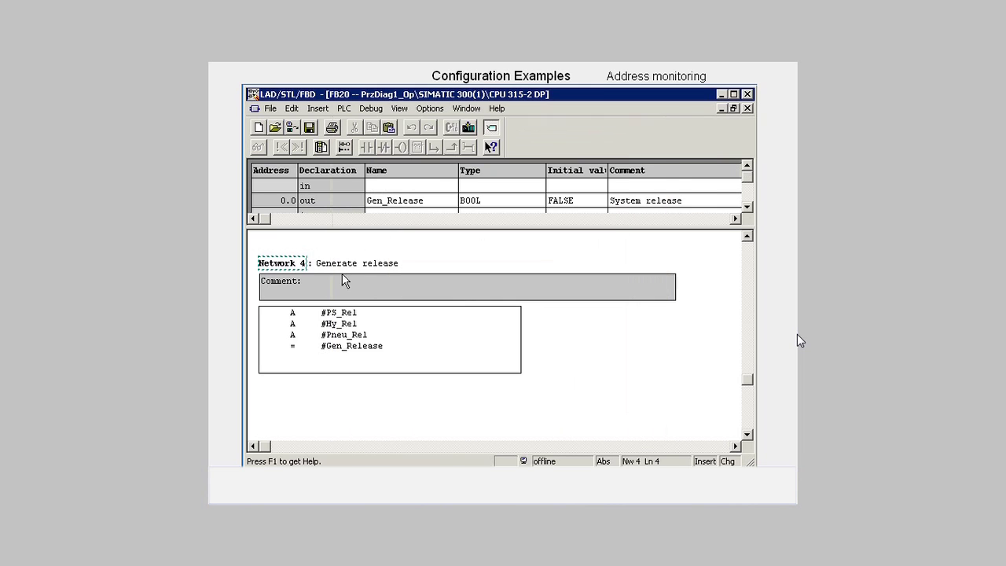
left_click(311, 129)
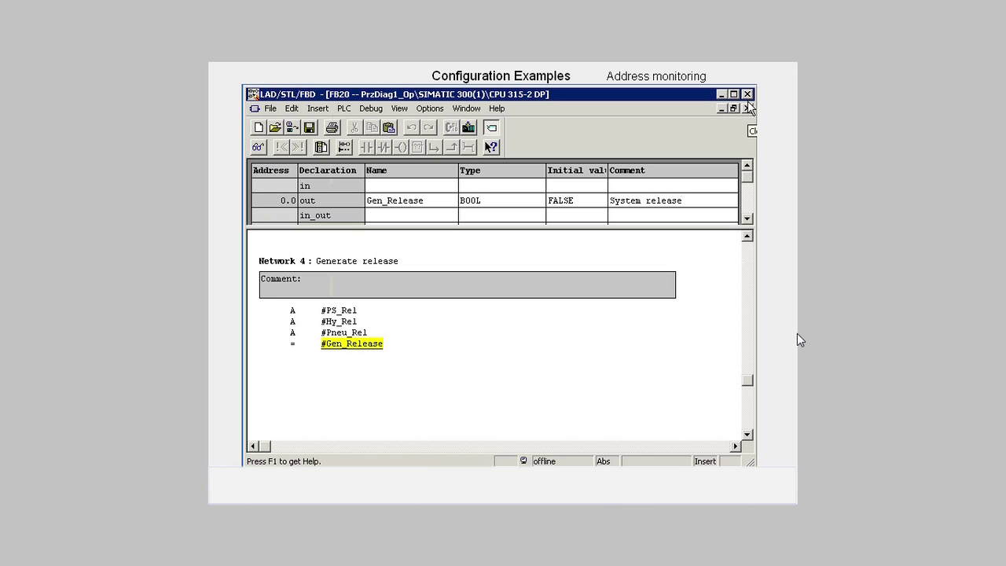
left_click(748, 95)
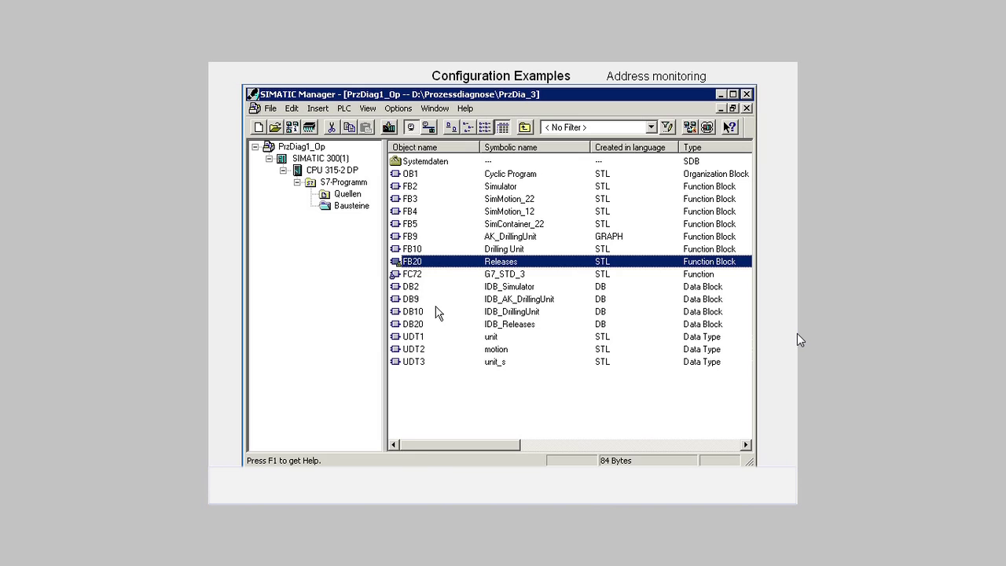
Open DB20 IDB_Releases and show the Attributes tab of its block properties.
left_click(438, 325)
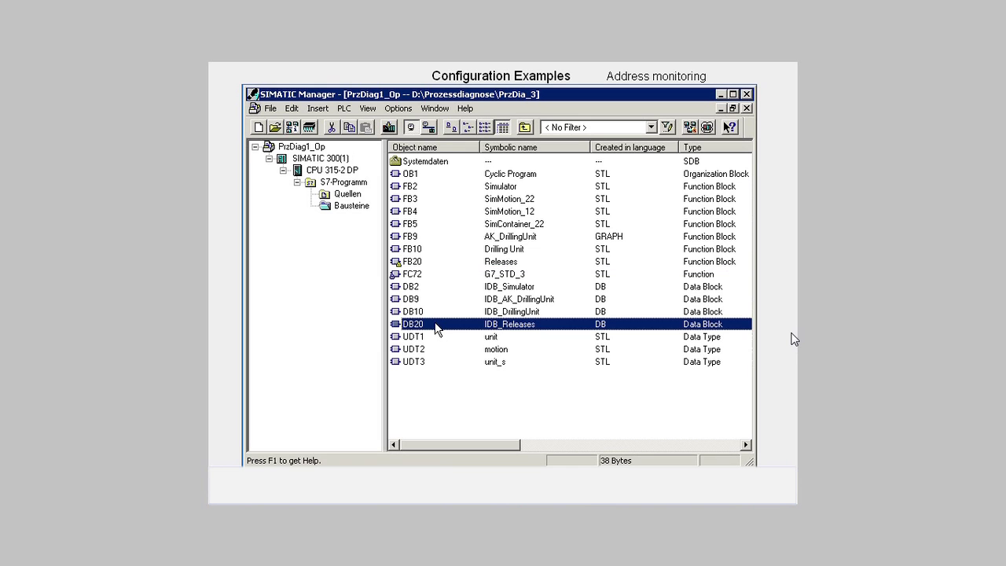
right_click(438, 325)
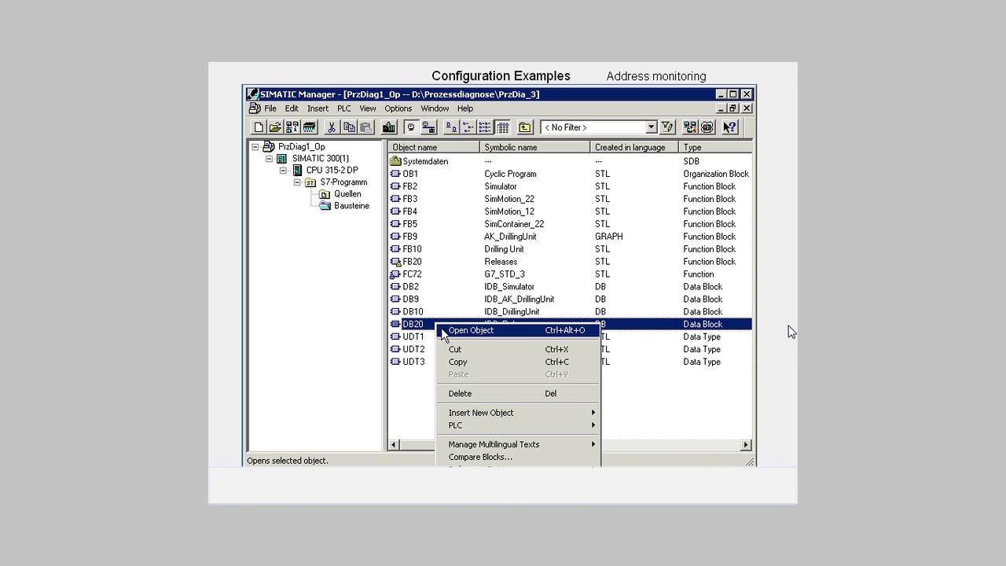
left_click(443, 331)
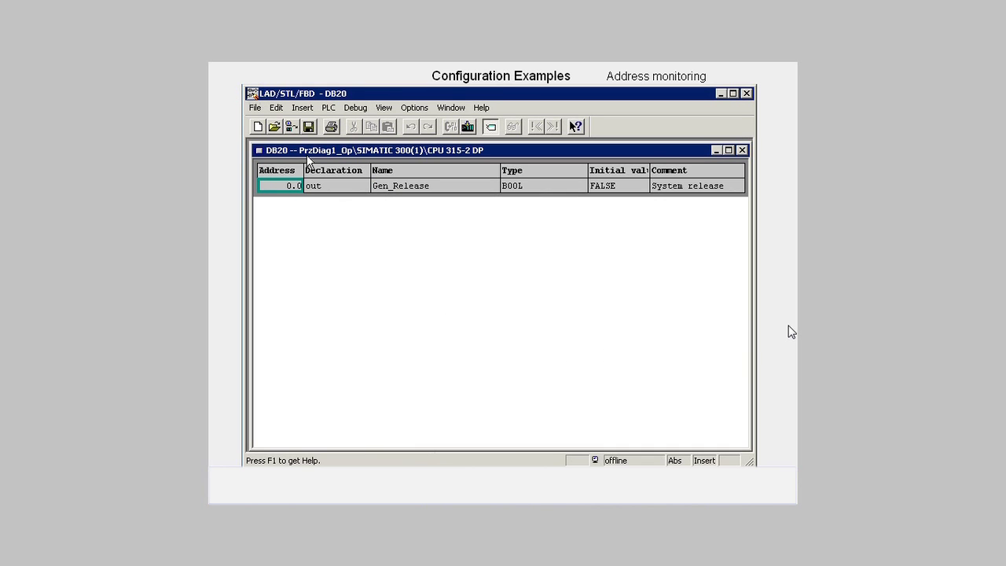
left_click(262, 108)
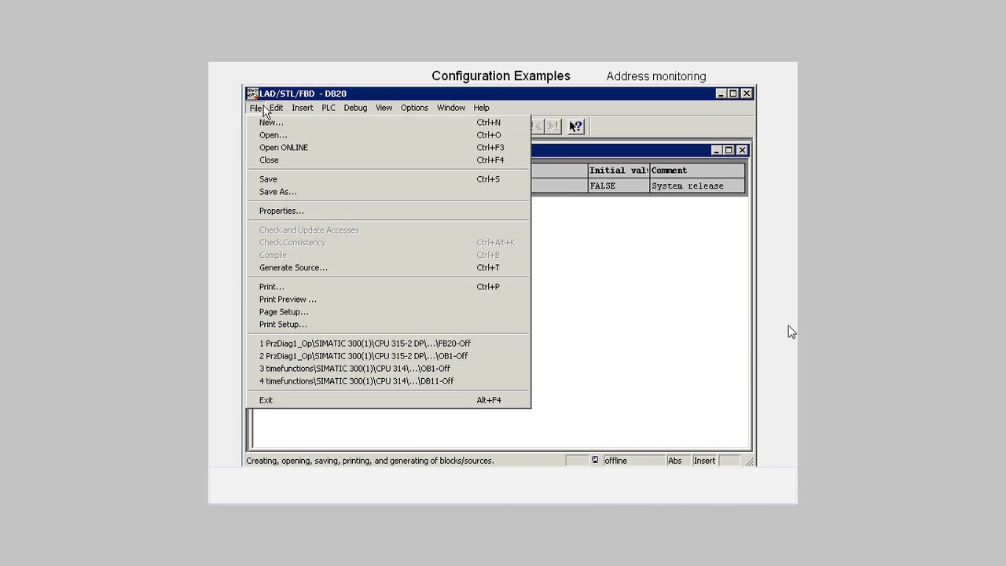
left_click(275, 212)
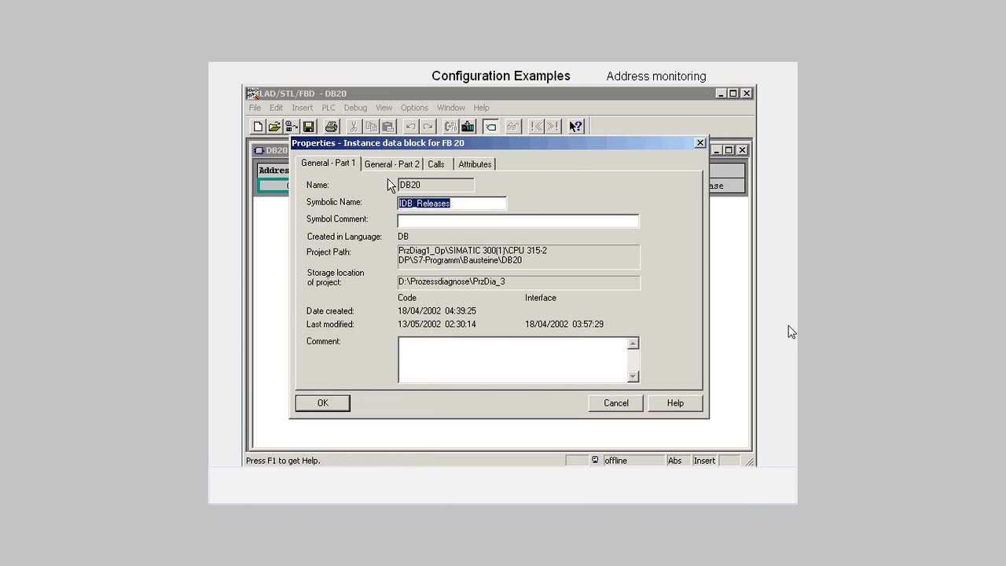
left_click(467, 167)
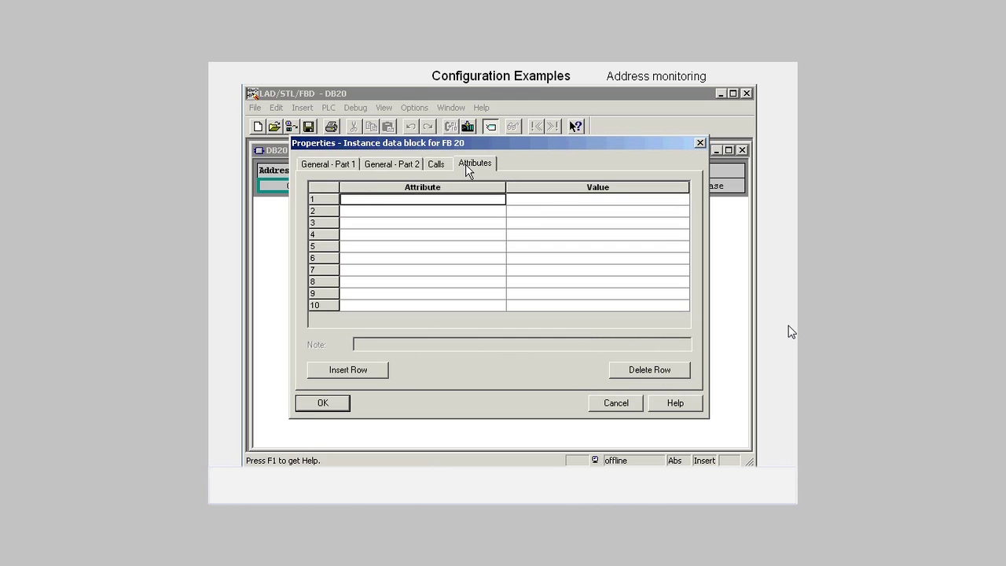
Add attribute S7_pdiag with value true, then save and close DB20.
left_click(360, 200)
type("S7_pdiag")
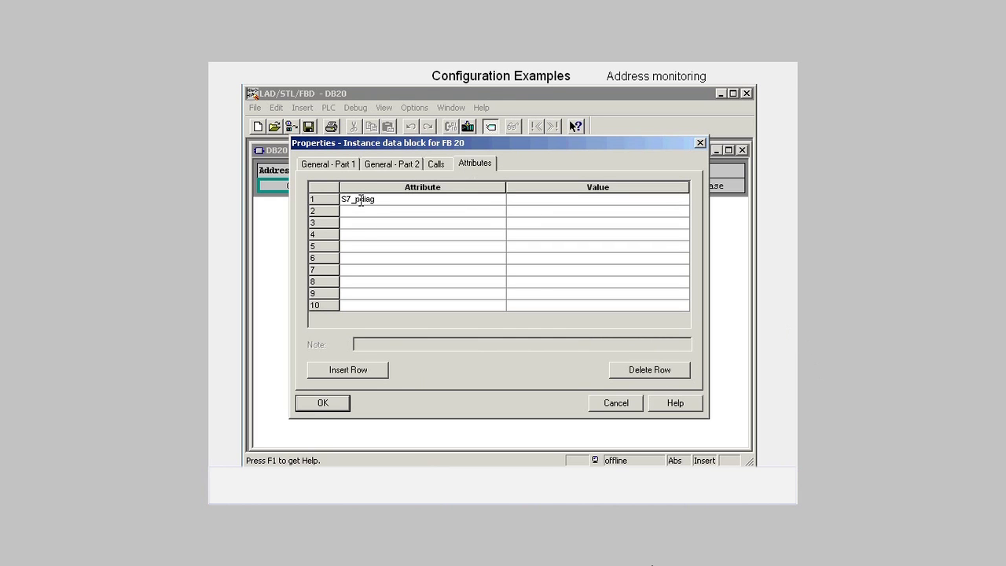
key("Tab")
type("true")
key("Return")
left_click(306, 405)
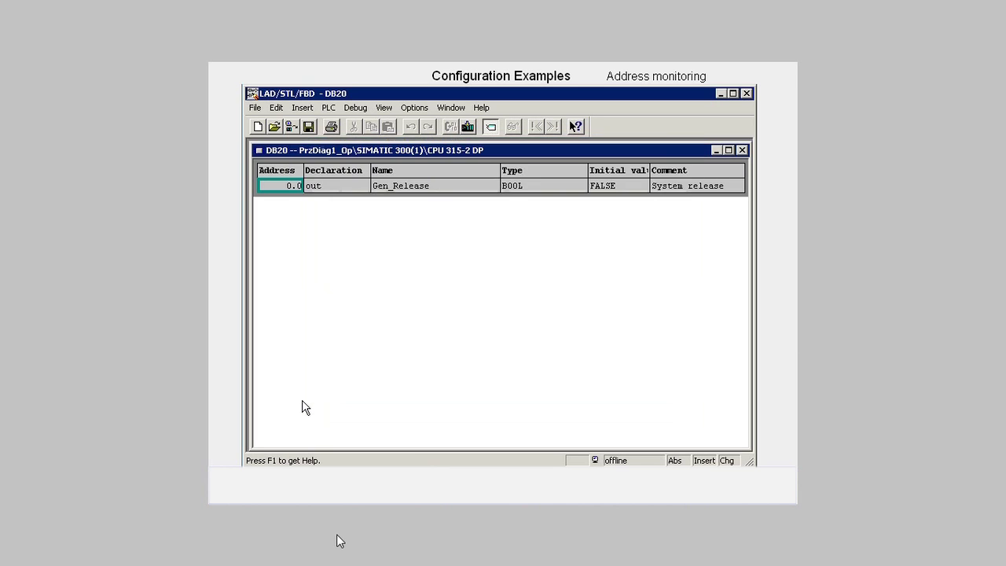
left_click(309, 128)
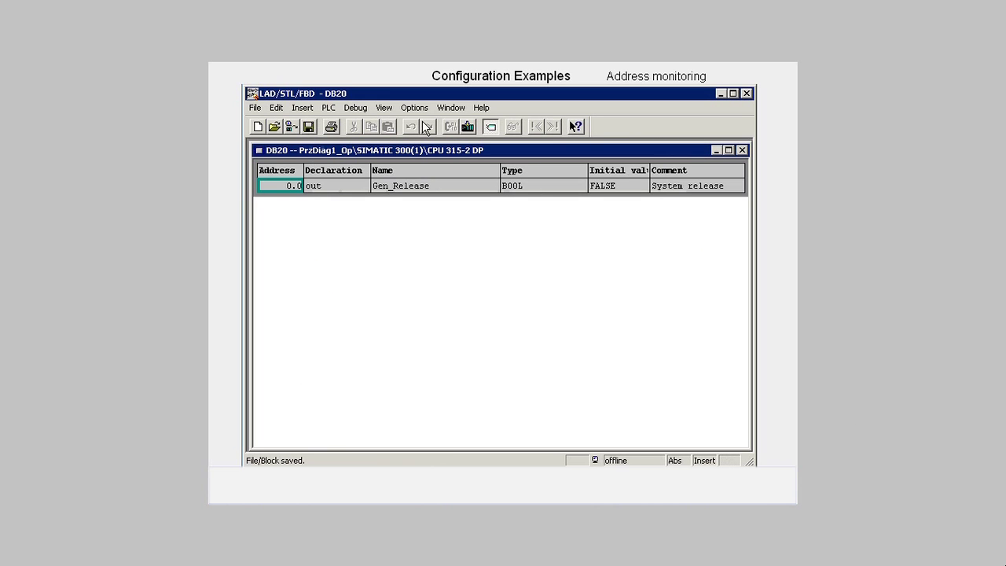
left_click(746, 93)
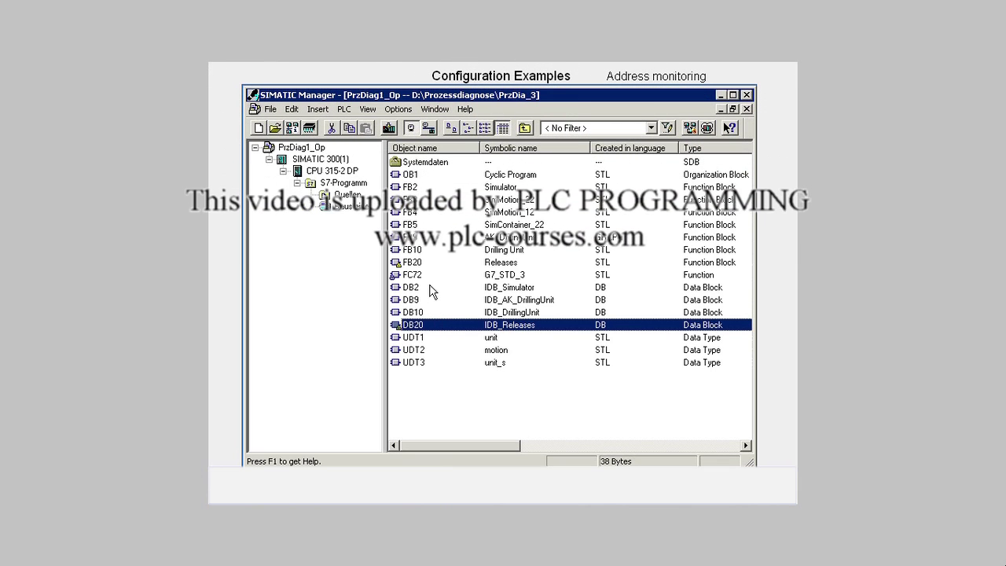
In Configure Process Monitoring, select [FB20] Releases and run Compile Completely successfully.
left_click(404, 111)
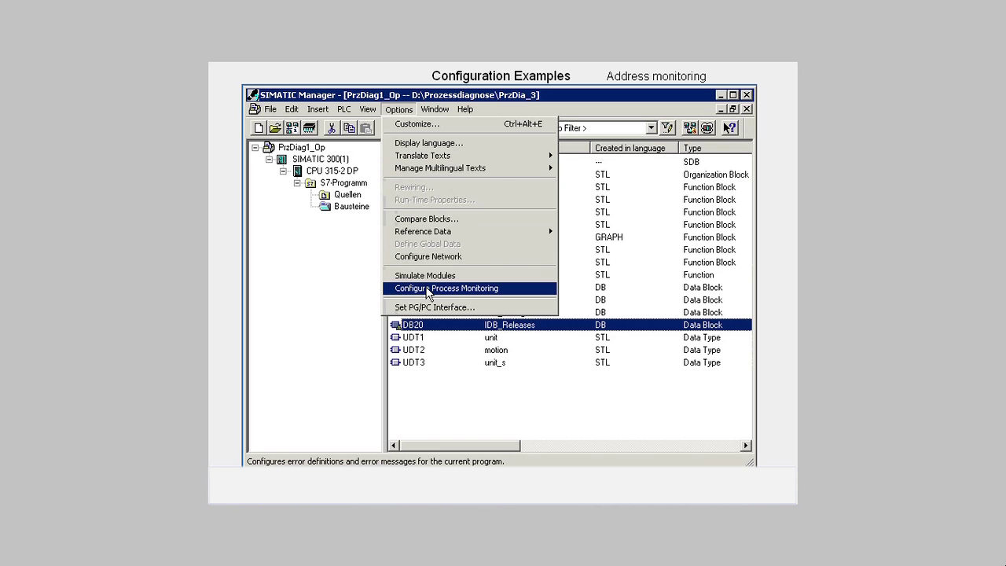
left_click(429, 289)
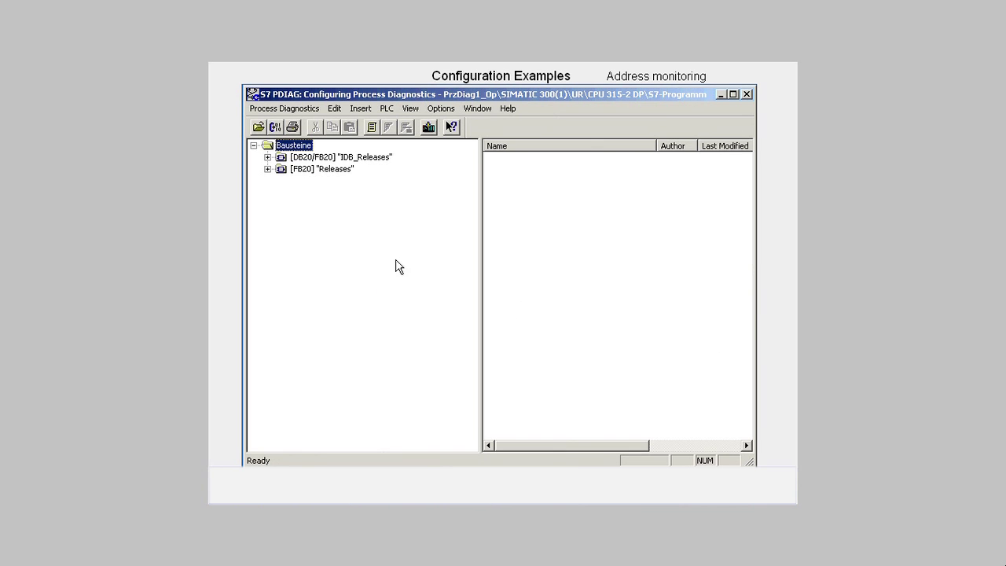
left_click(331, 169)
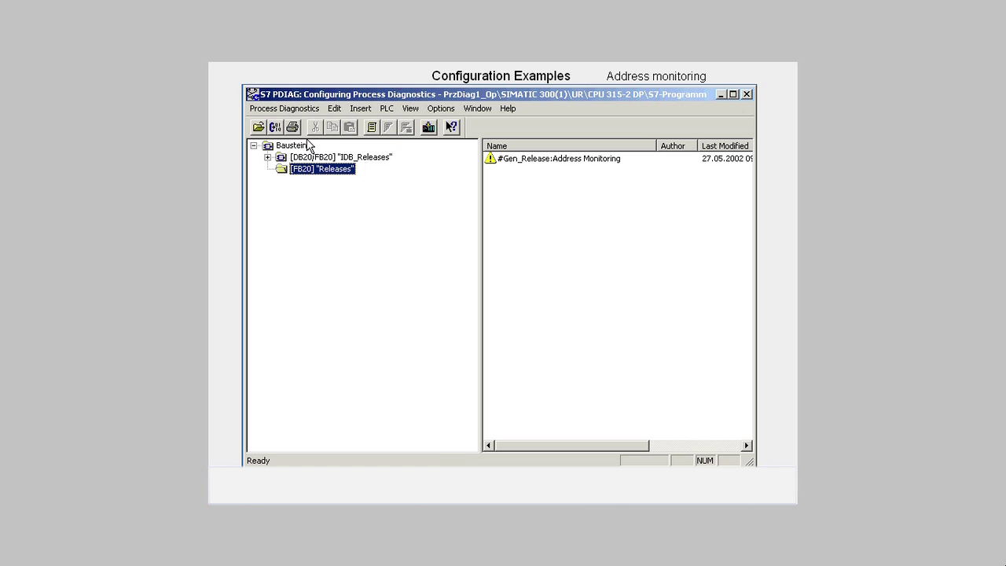
left_click(298, 110)
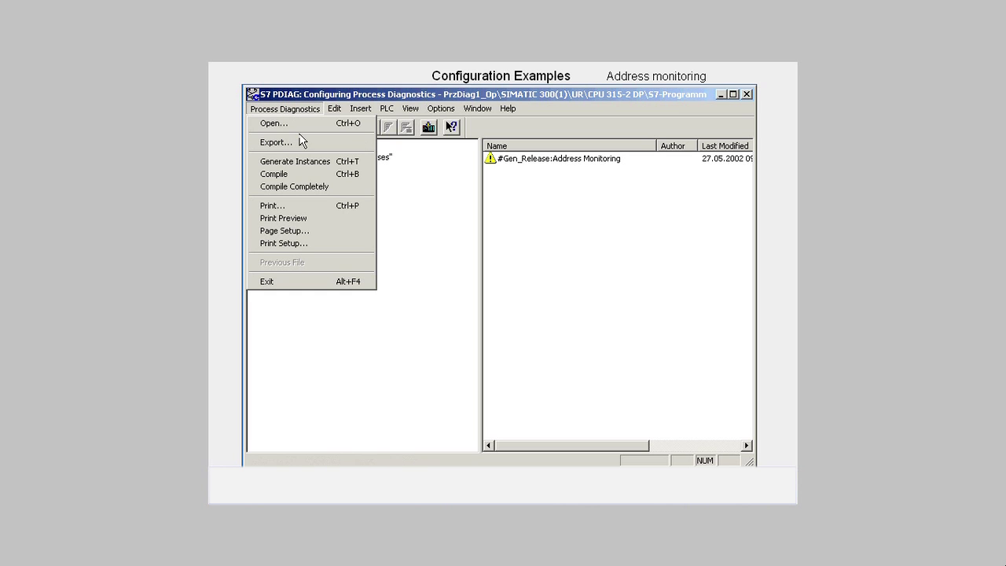
left_click(306, 187)
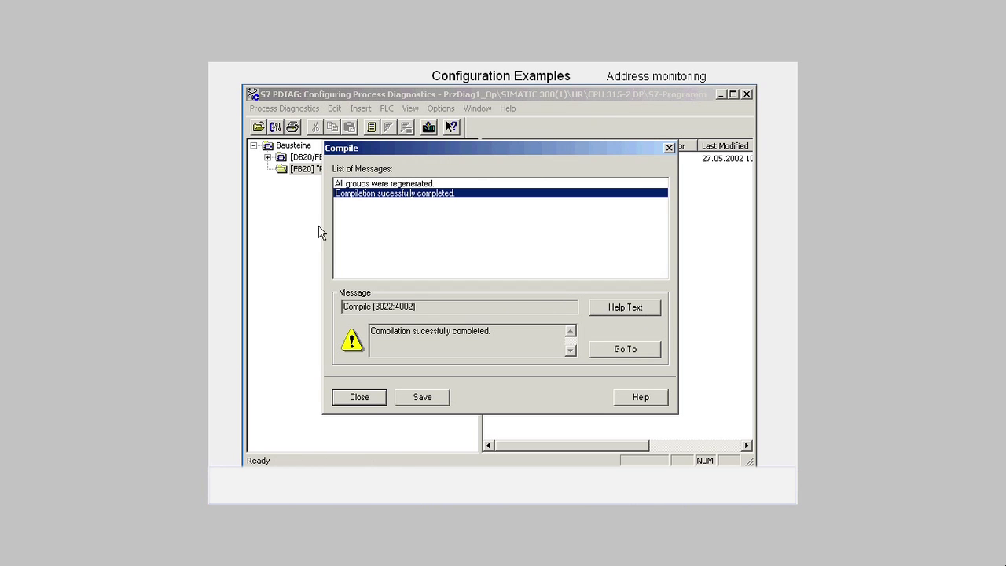
left_click(339, 396)
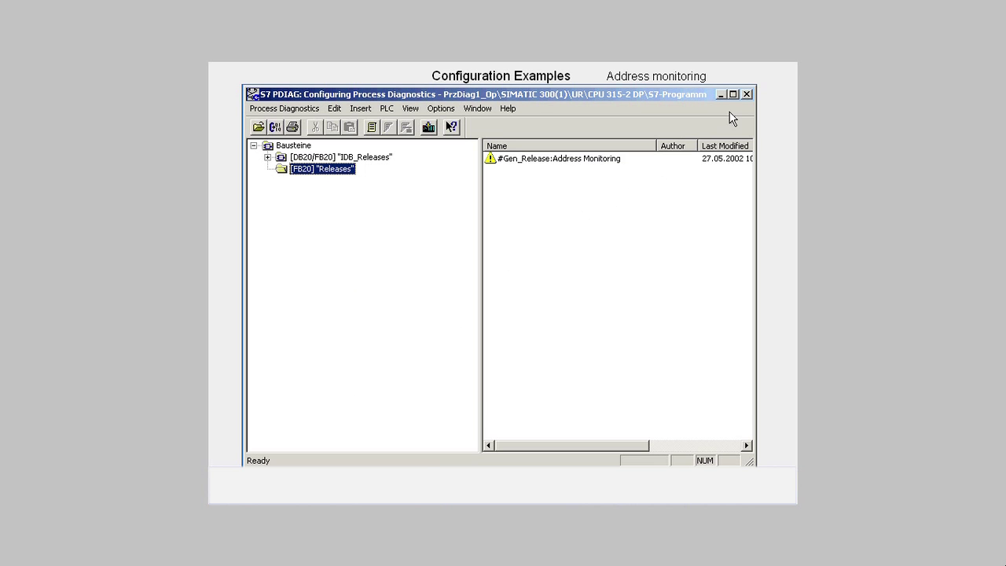
Close S7-PDIAG and select the generated blocks FB44, FB45, DB44, DB45, SFC17, SFC18 and SFC64.
left_click(748, 95)
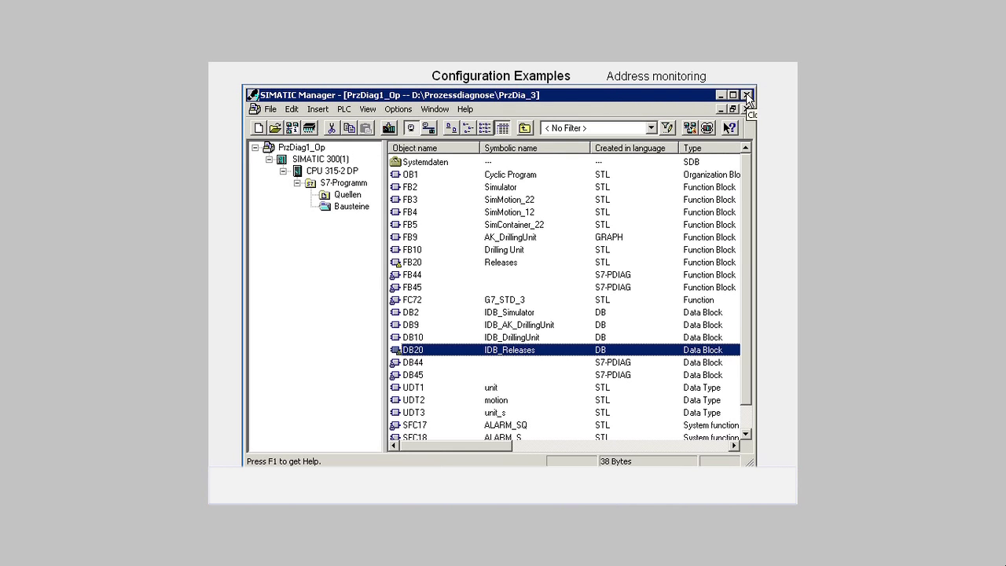
left_click_drag(744, 179, 745, 205)
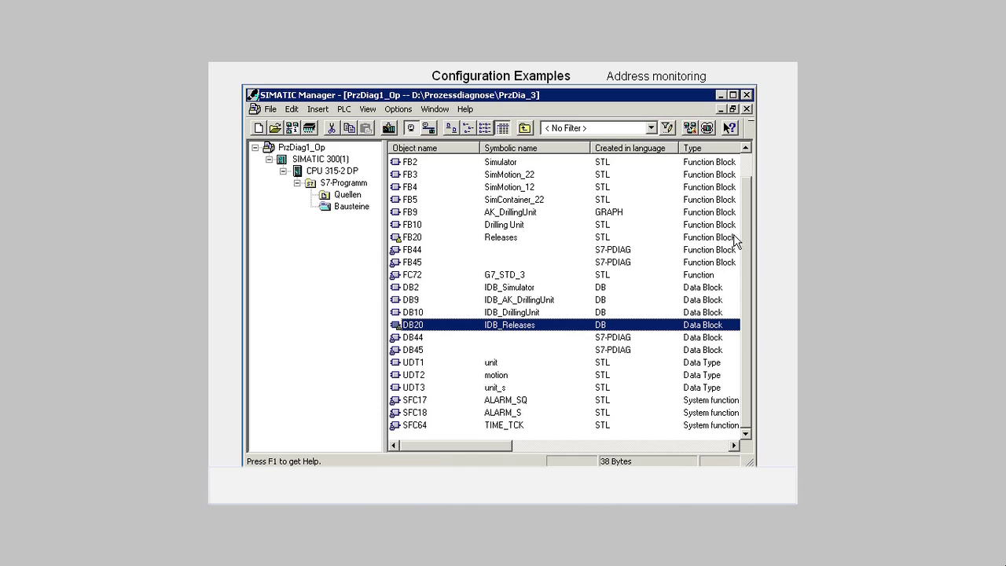
left_click(468, 250)
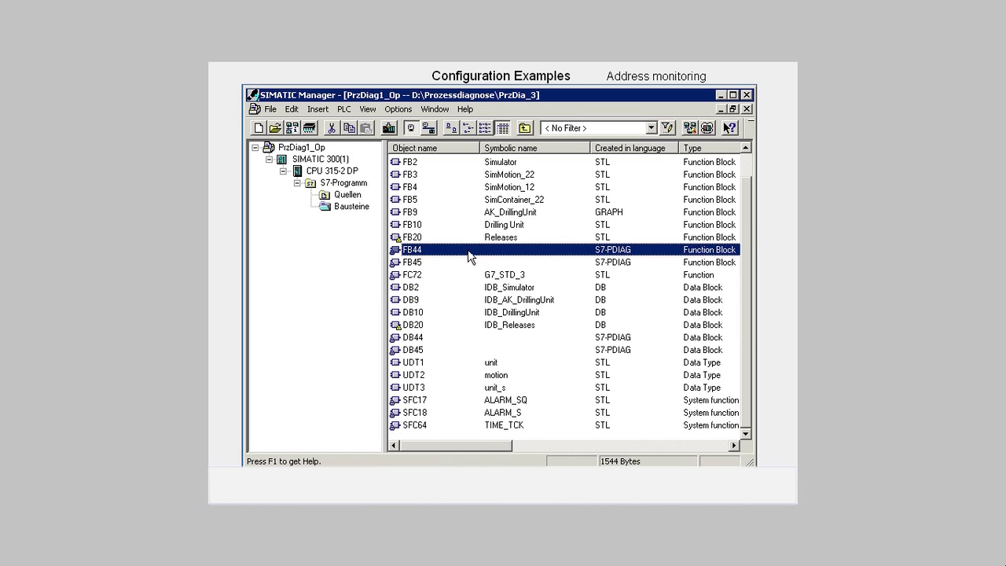
left_click(464, 261, "shift")
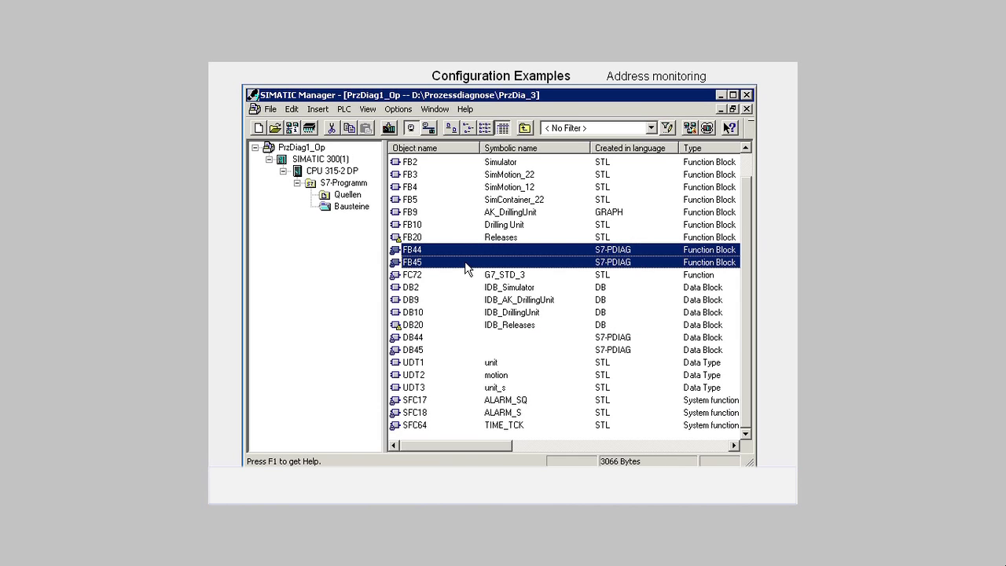
left_click(454, 338, "ctrl")
left_click(454, 350, "ctrl")
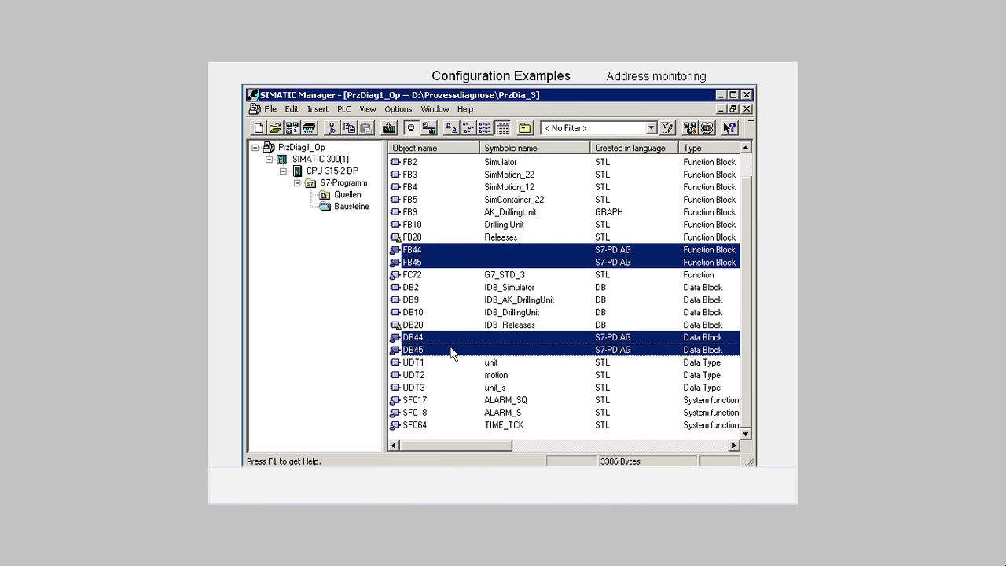
left_click(449, 401, "ctrl")
left_click(447, 413, "ctrl")
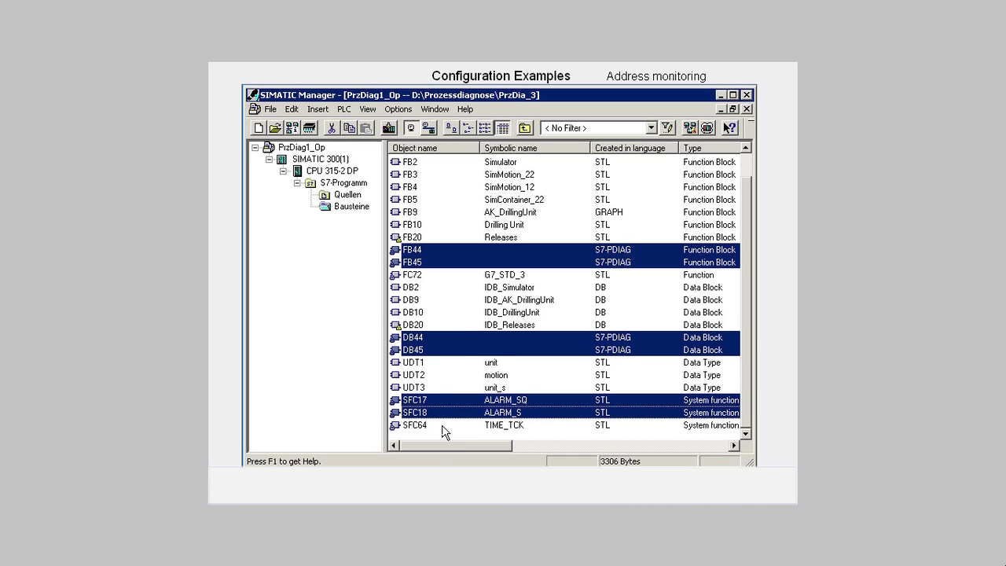
left_click(444, 428, "ctrl")
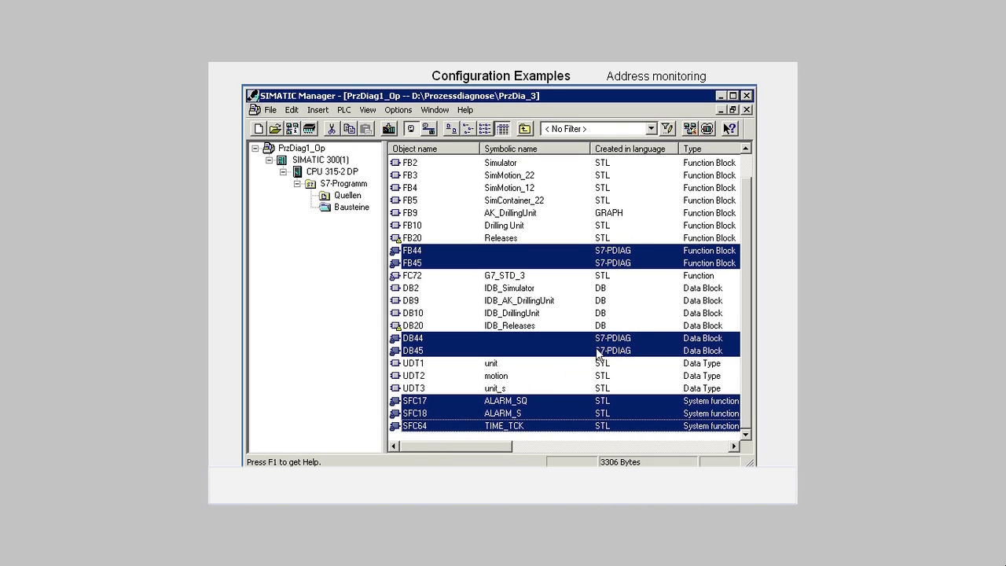
left_click_drag(751, 256, 744, 227)
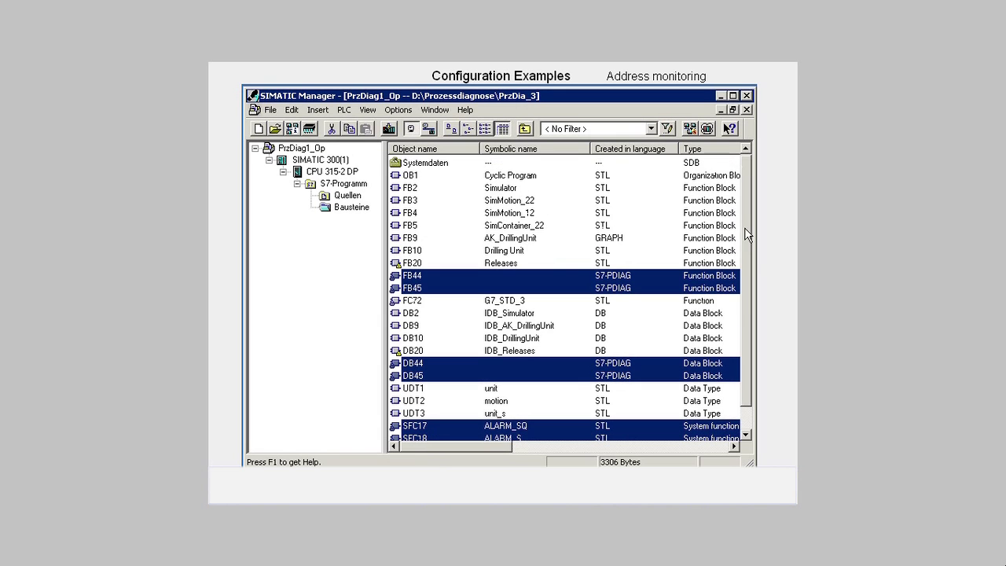
left_click(555, 176)
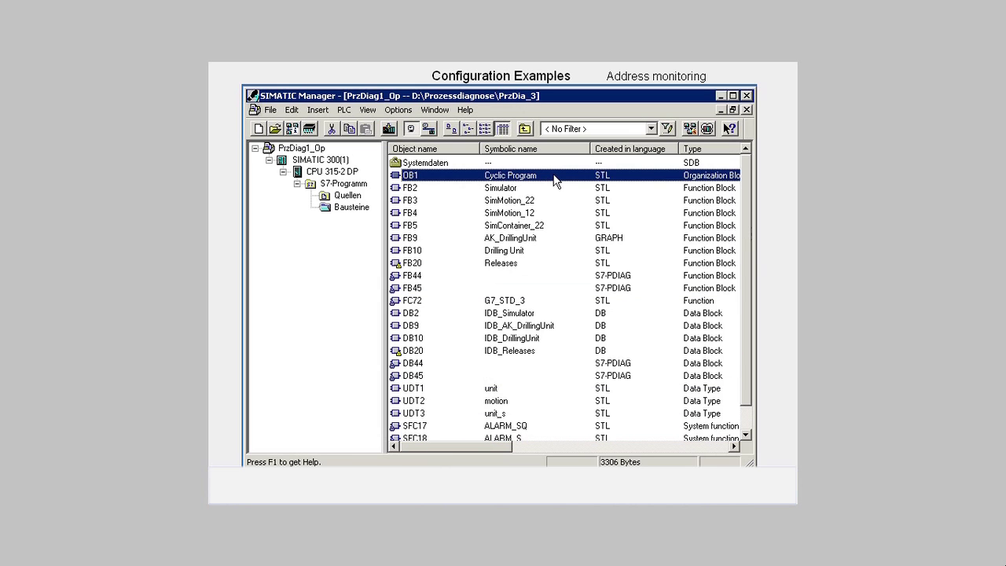
Open OB1, check Network 4 'CALL FB 44, DB44', and save the block.
right_click(555, 176)
left_click(590, 182)
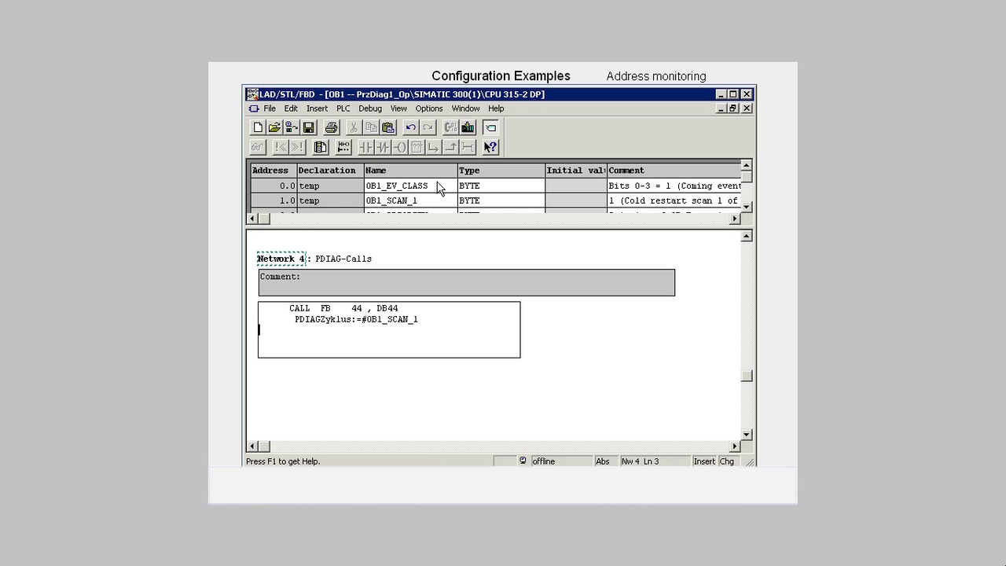
left_click(308, 128)
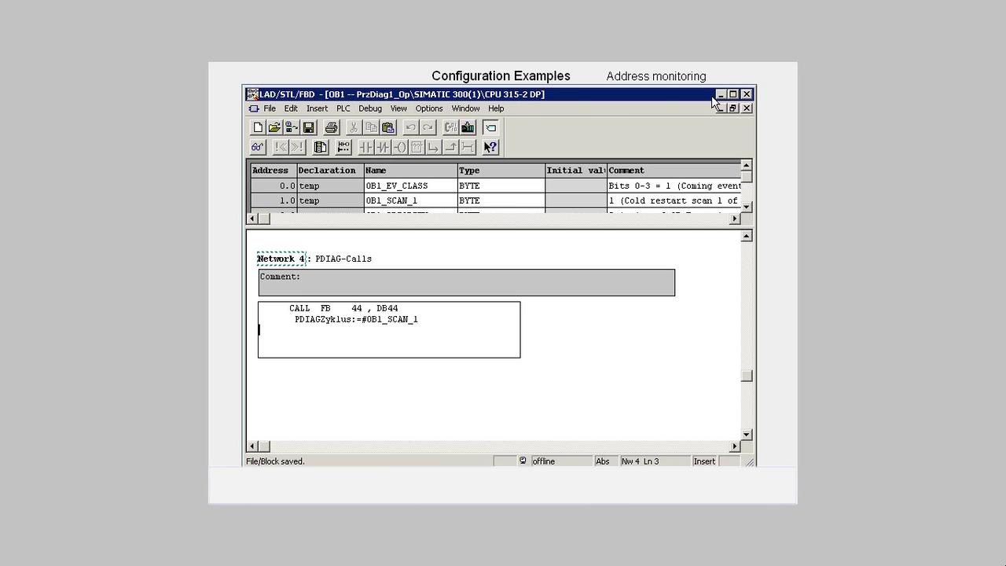
Close the block editor and open PrzDiag1_Op's ProAgentPC panel in ProTool/Pro CS.
left_click(747, 94)
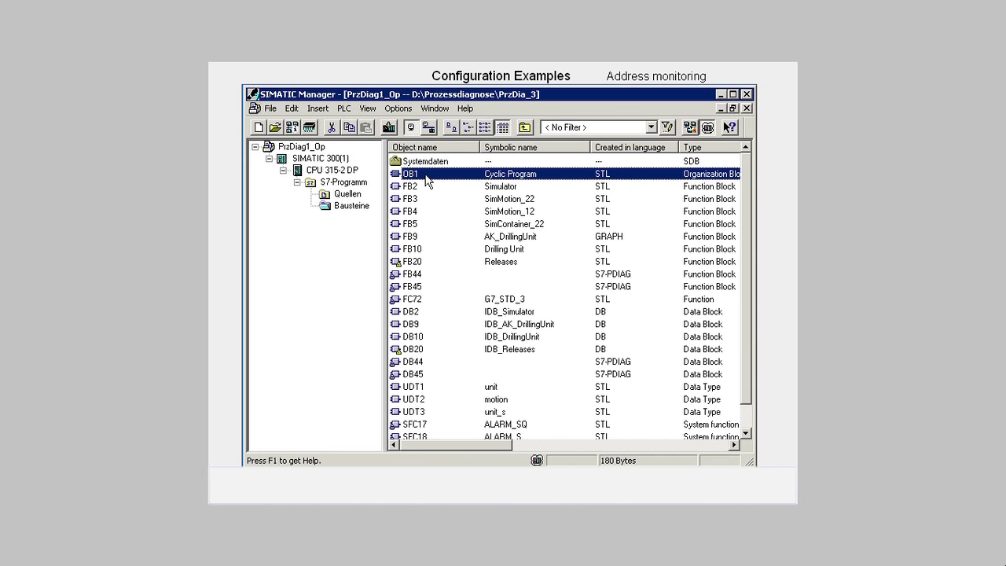
left_click(342, 160)
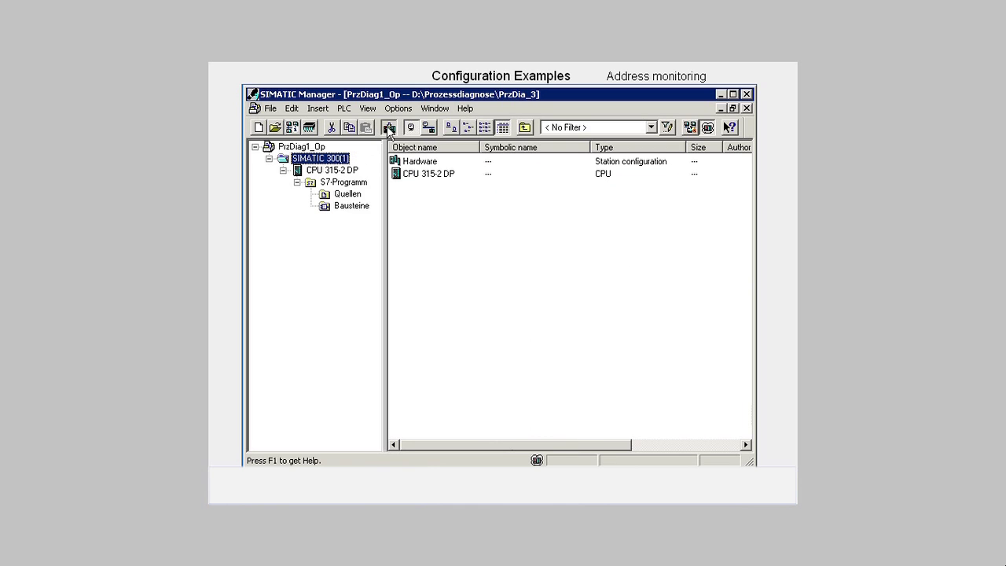
left_click(320, 149)
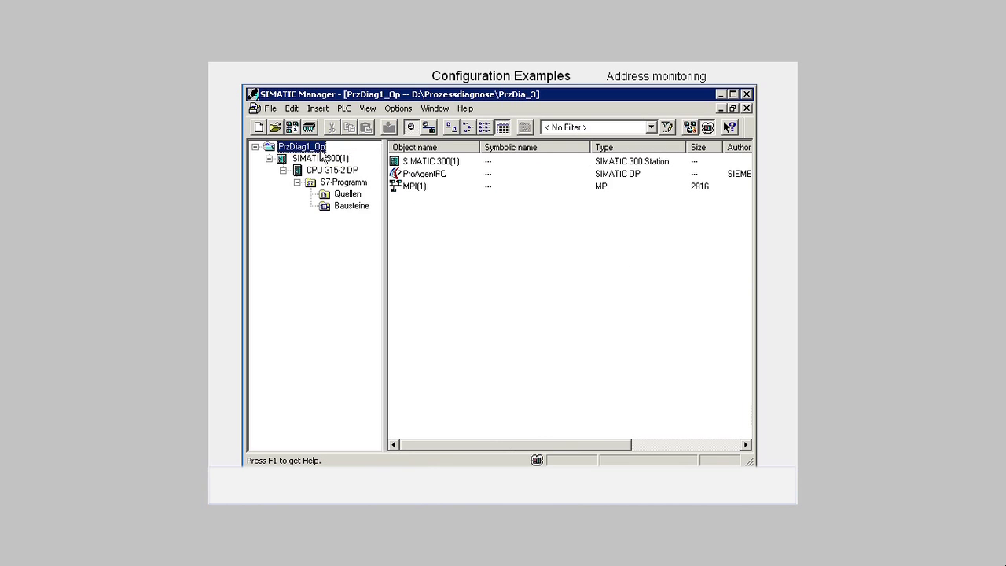
left_click(449, 177)
right_click(450, 180)
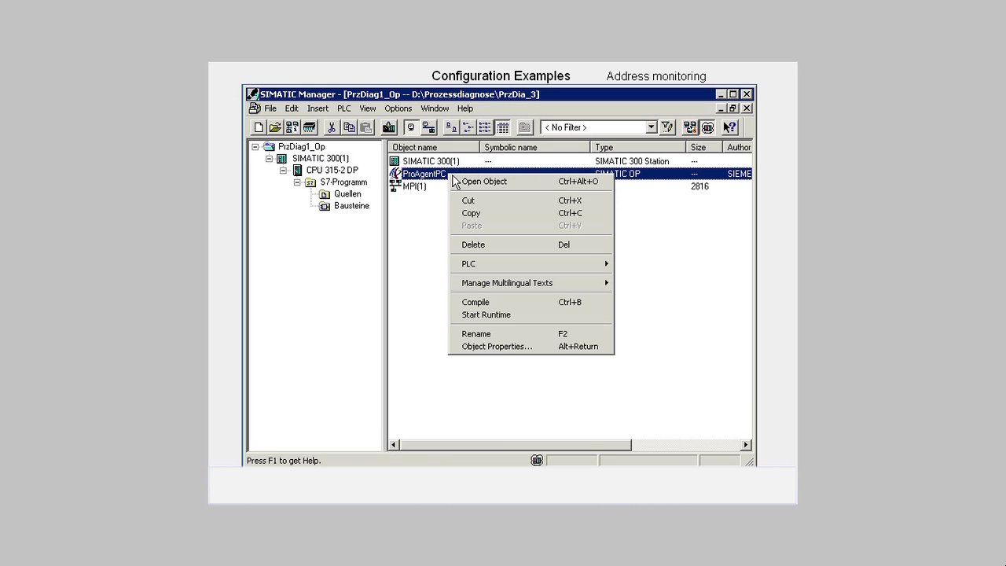
left_click(456, 182)
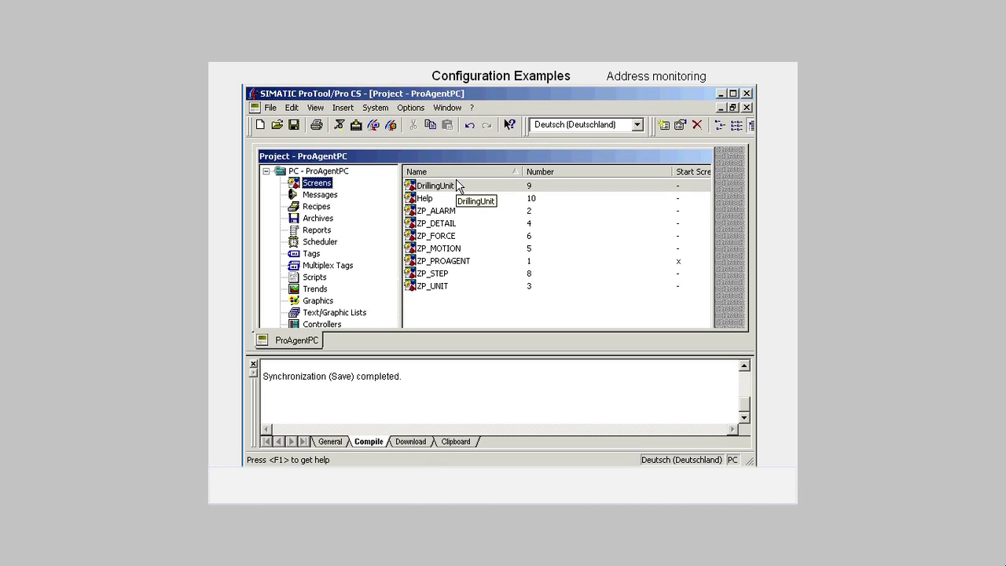
Move Controller_1's Standard Group (IDB_Releases) into ProAgent's Selected Units.
left_click(384, 113)
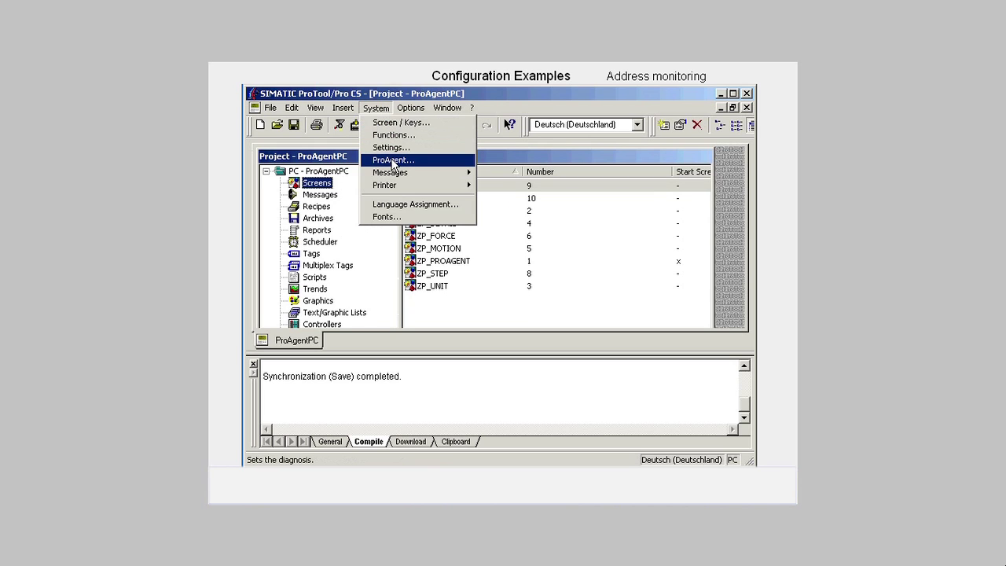
left_click(390, 160)
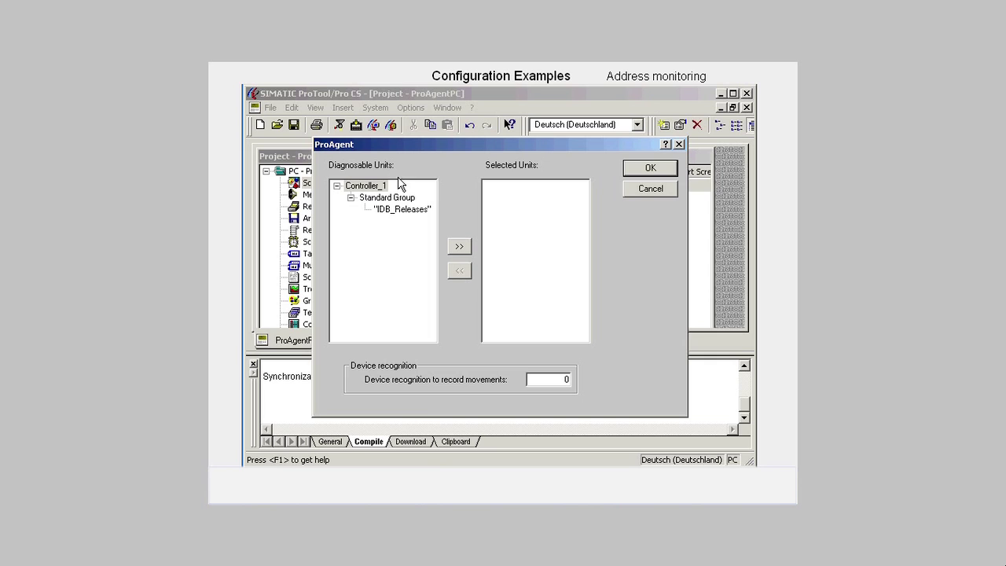
left_click(406, 197)
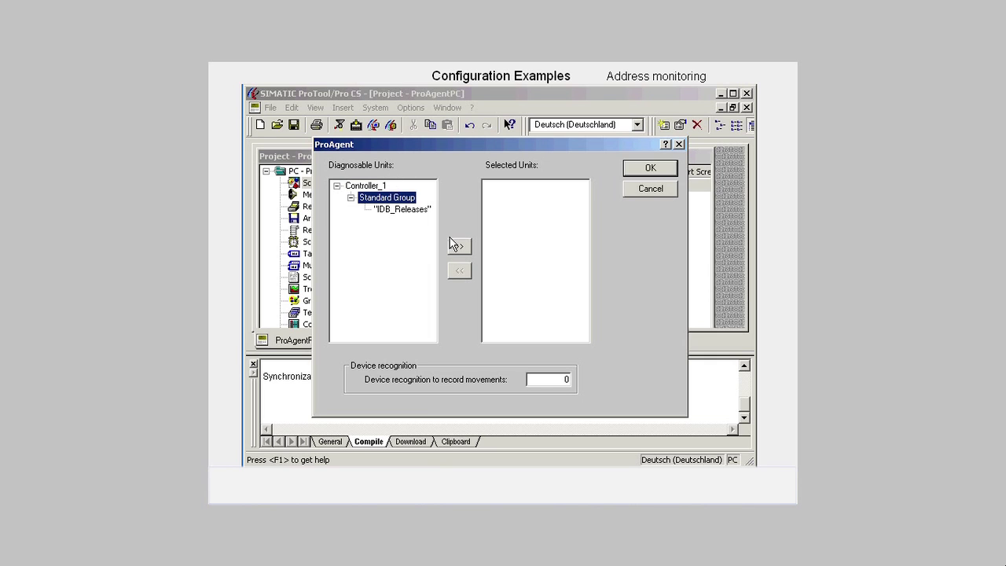
left_click(460, 247)
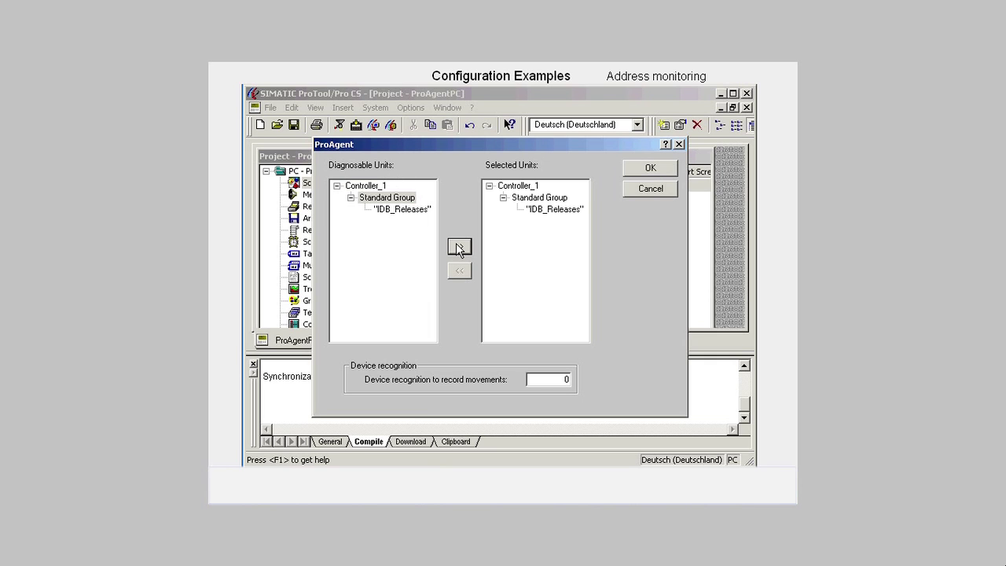
left_click(636, 172)
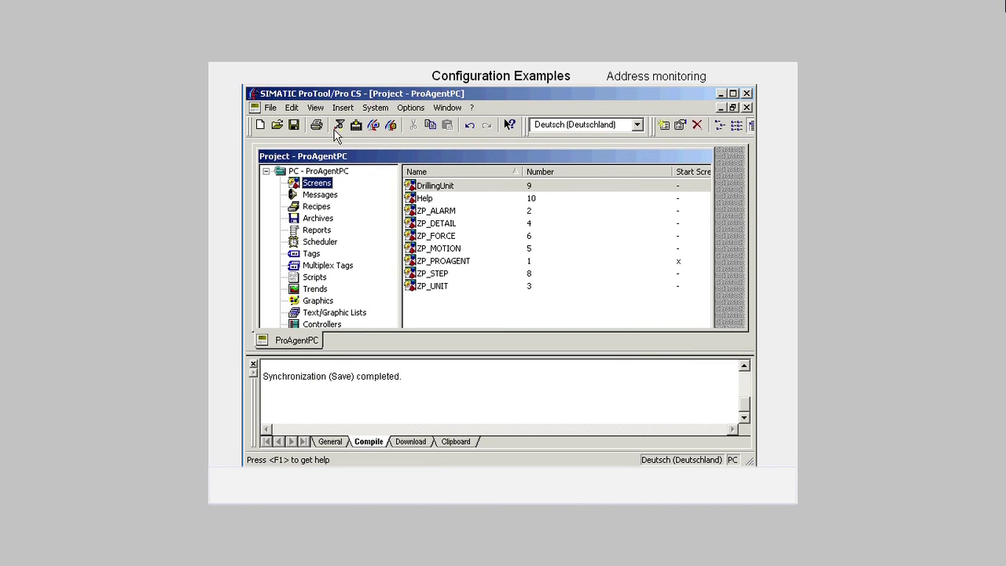
Save, compile and run ProAgentPC, showing 'Release disturbed in unit IDB_Releases' in runtime.
left_click(291, 126)
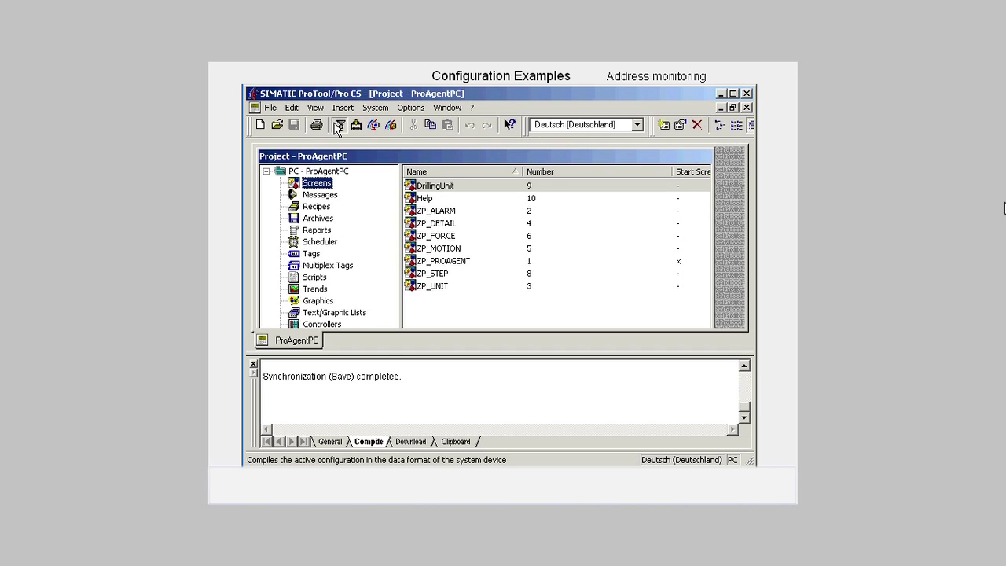
left_click(338, 125)
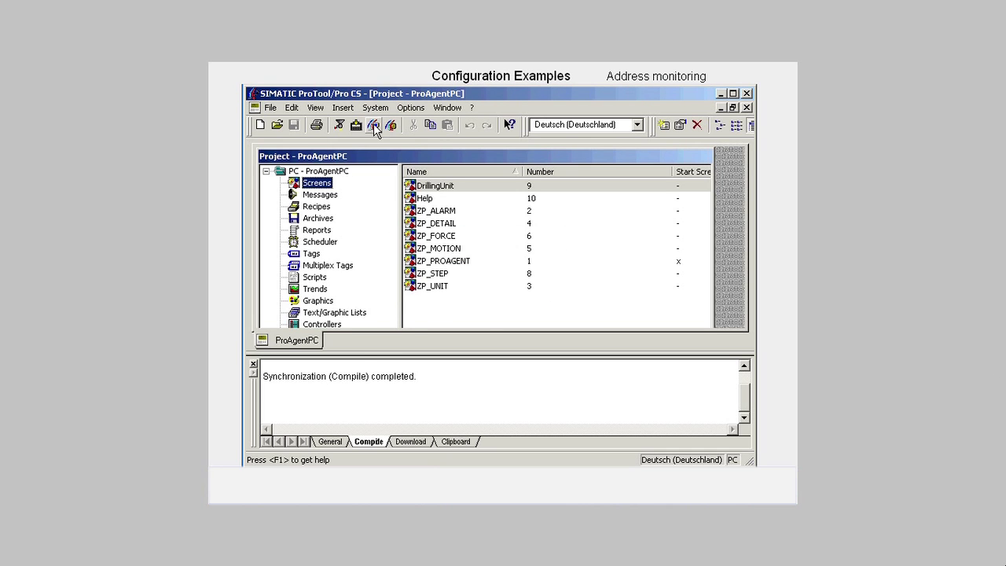
left_click(374, 125)
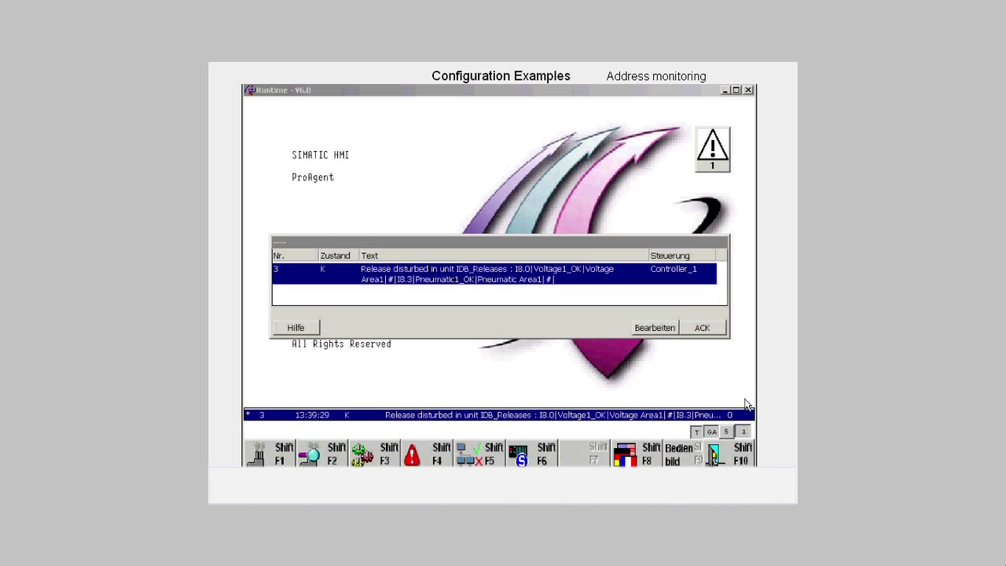
Acknowledge the release fault and open IDB_Releases network 4, showing faulty operands I8.0 and I8.3.
left_click(717, 331)
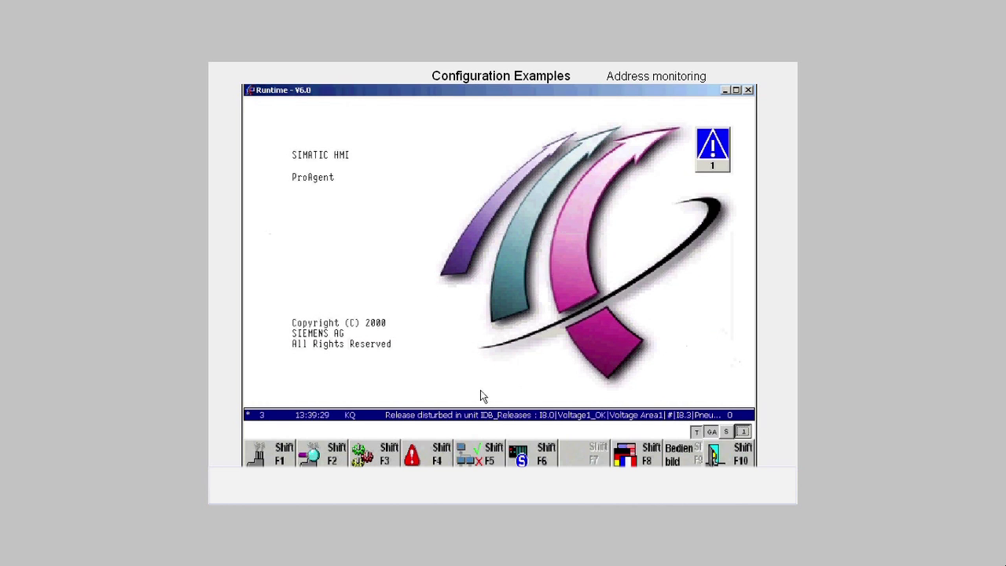
left_click(269, 453)
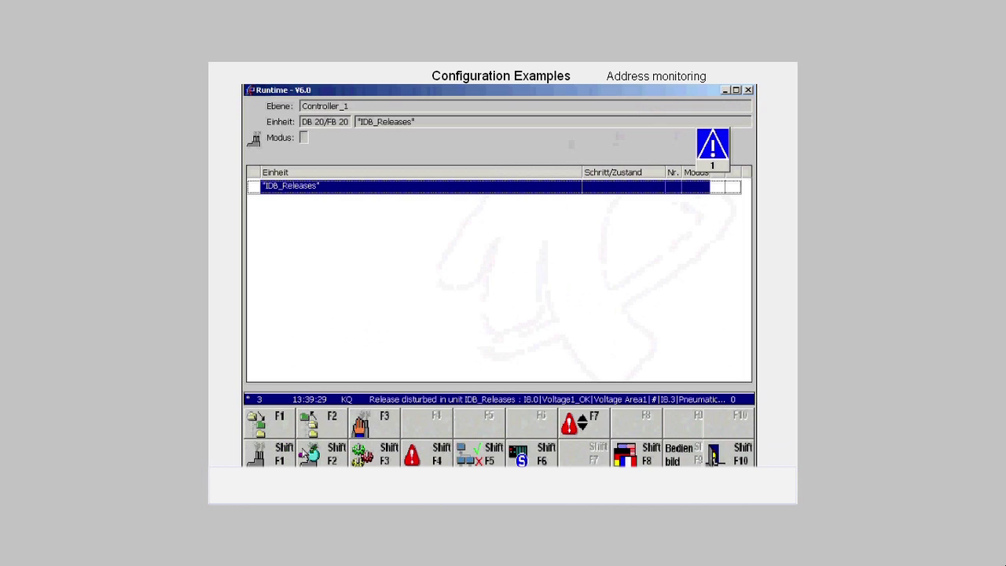
left_click(322, 453)
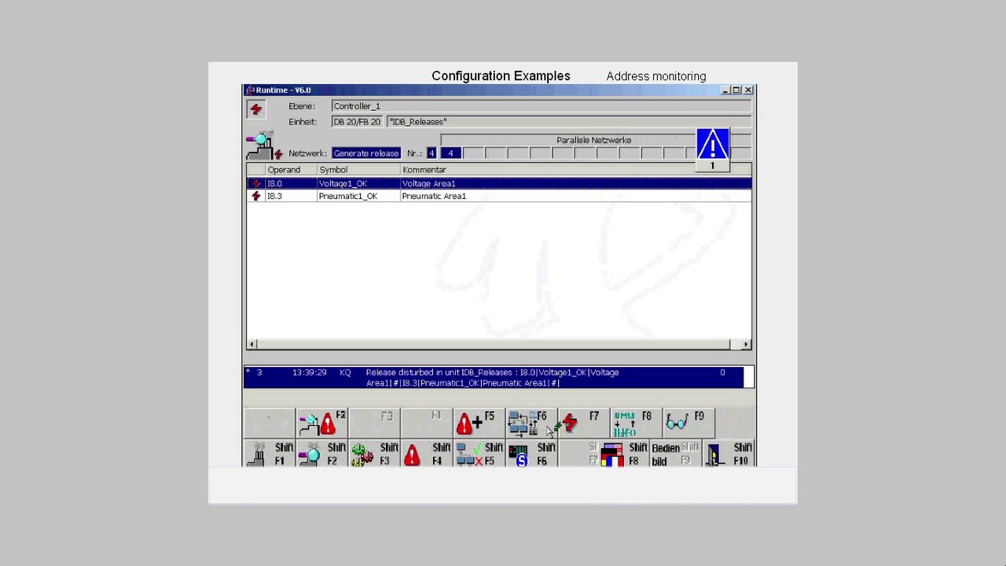
View network 4 in STL with all, then faulty statements, then as ladder with all contacts.
left_click(623, 424)
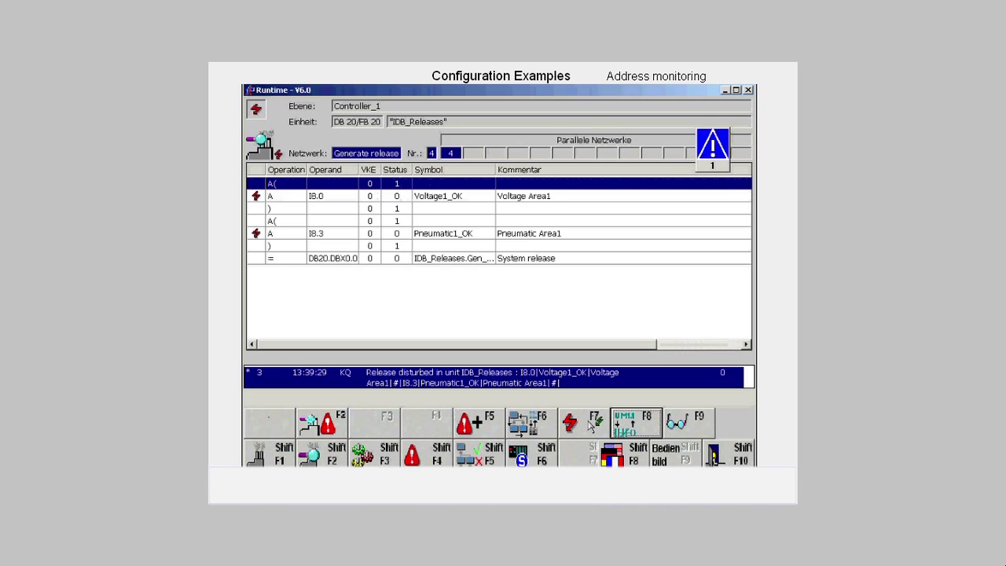
left_click(591, 424)
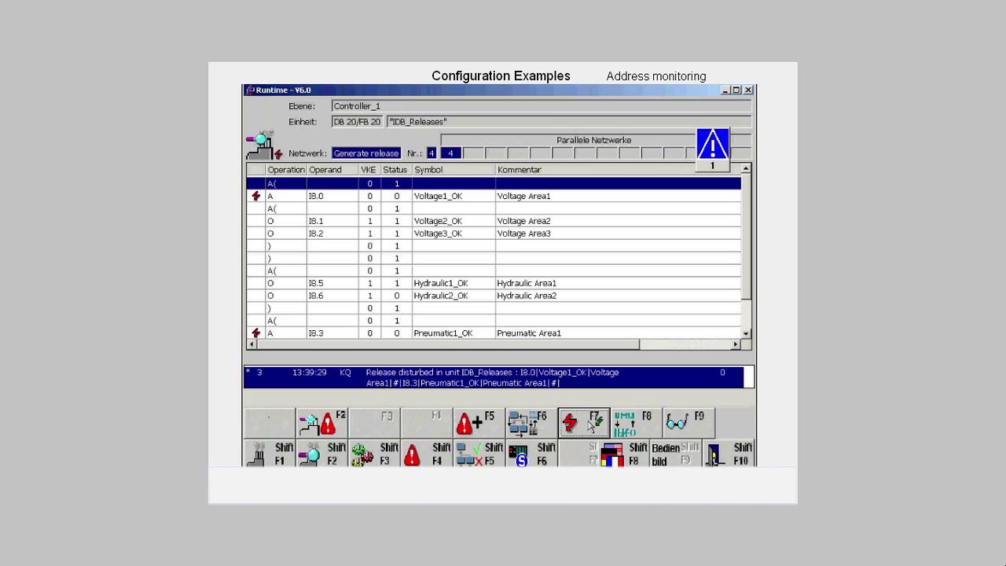
left_click(591, 425)
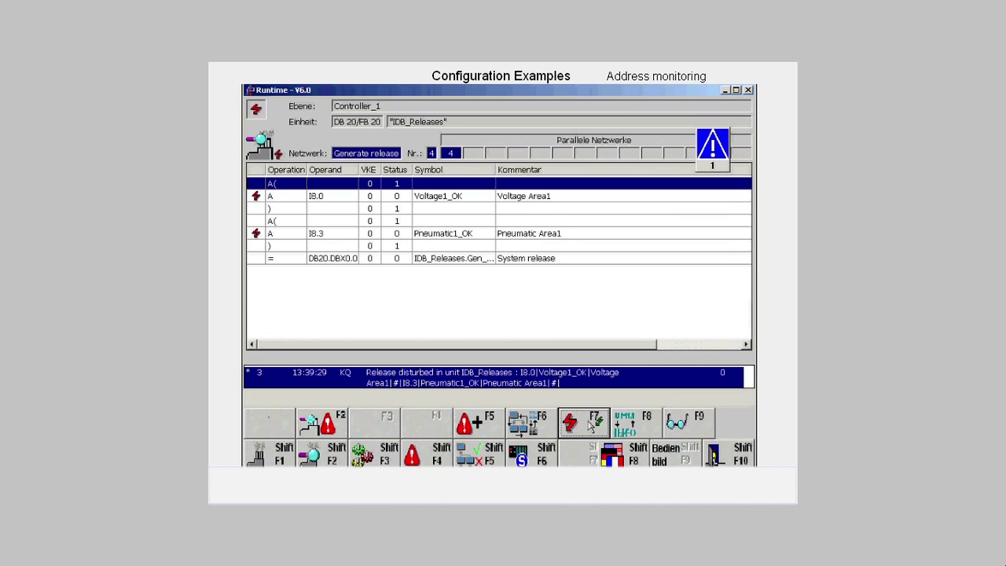
left_click(643, 422)
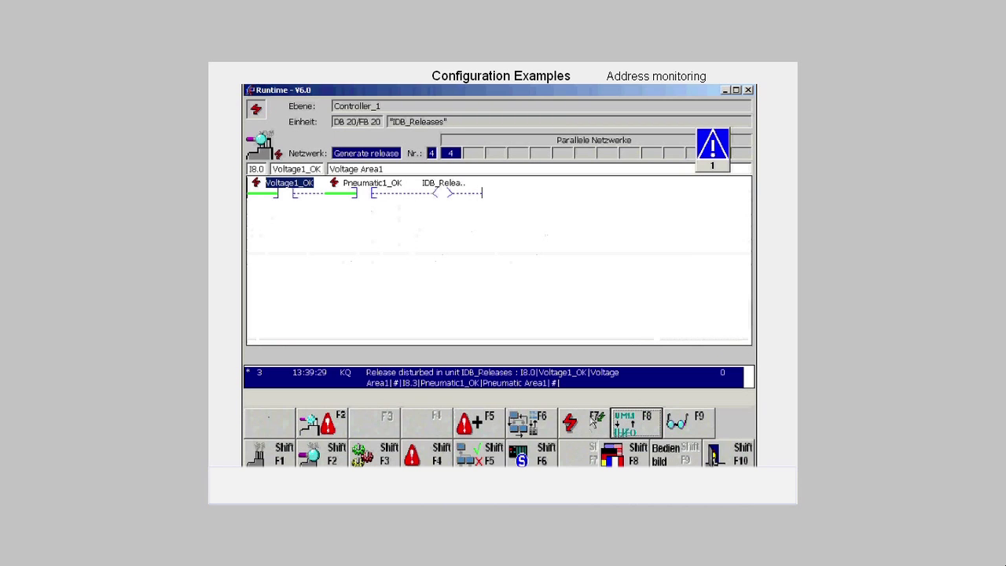
left_click(588, 422)
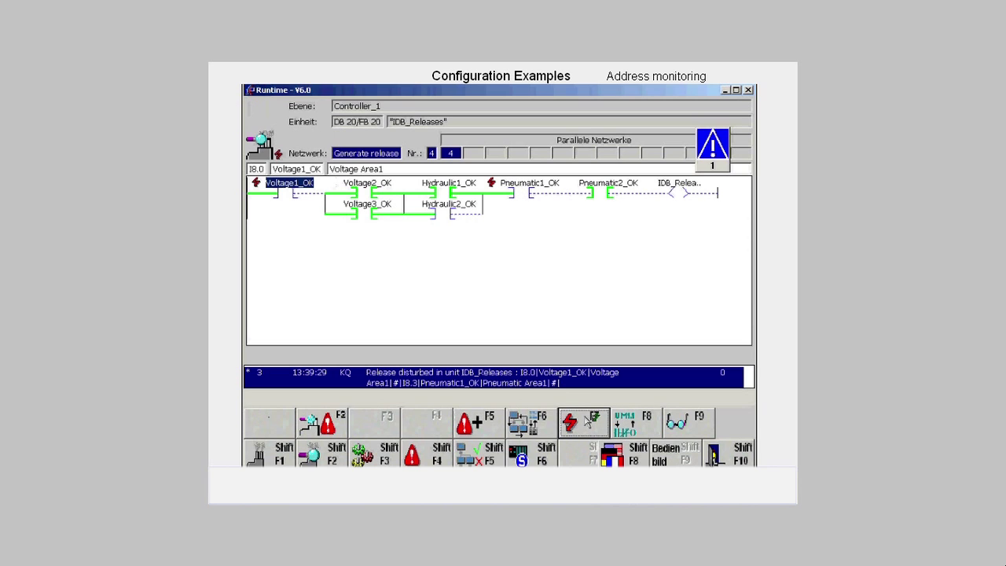